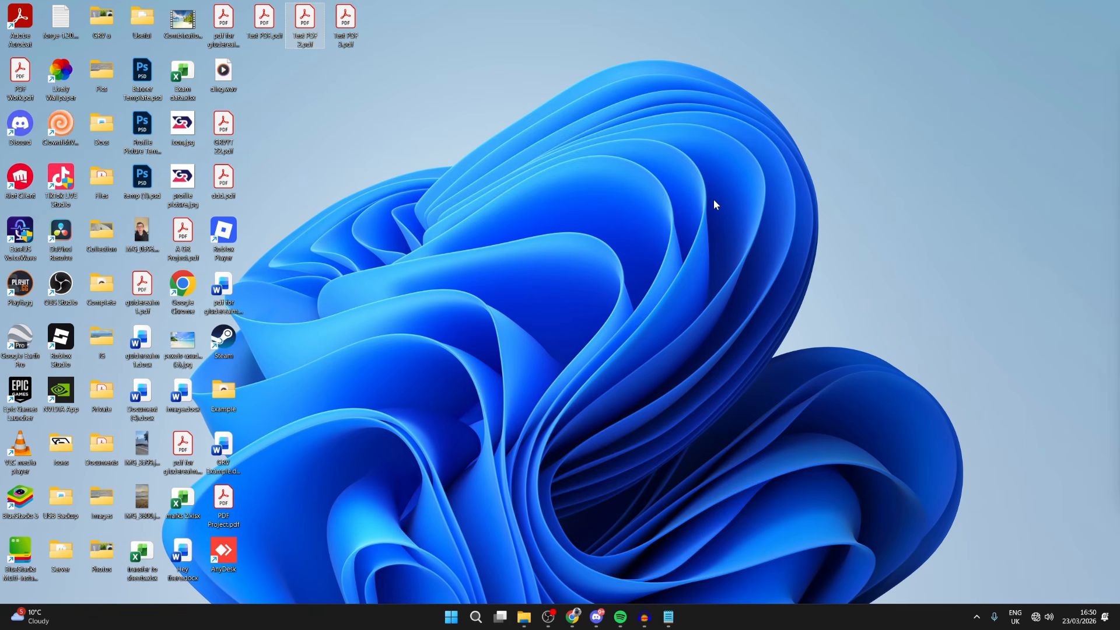
Check the connection status on the Network & internet page of Windows Settings and close the window
left_click(1039, 619)
left_click(667, 433)
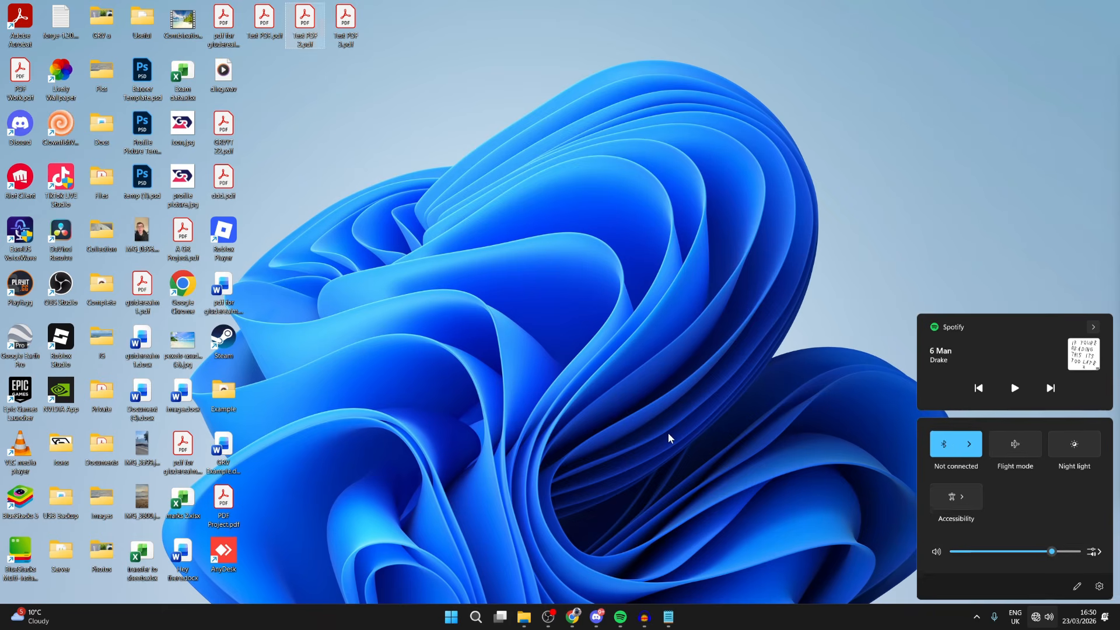
left_click(451, 618)
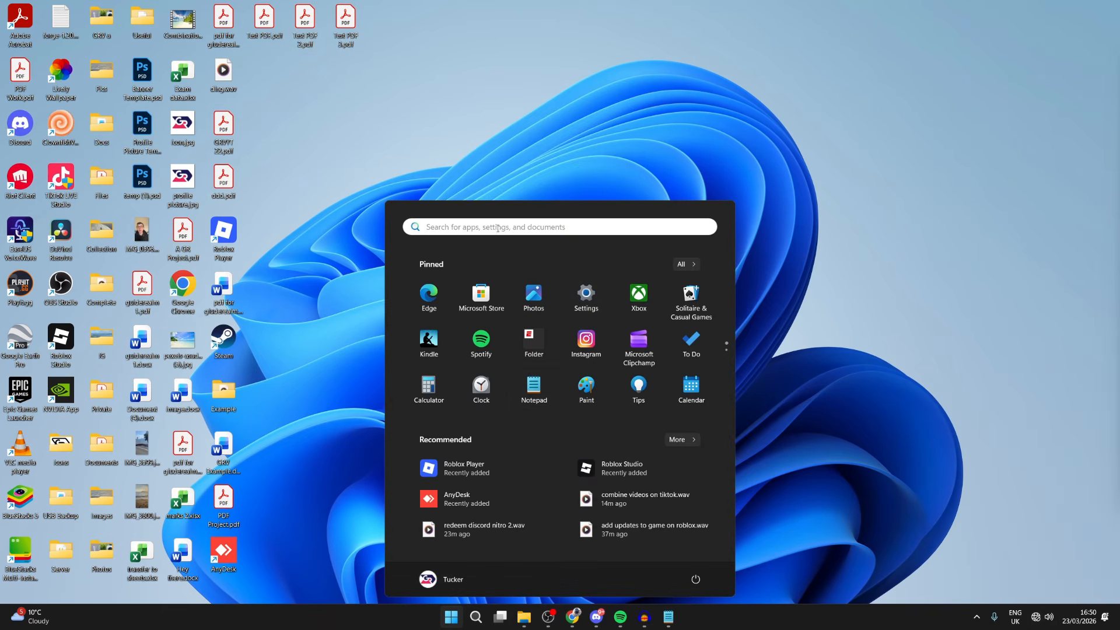
left_click(587, 295)
left_click_drag(529, 7, 541, 153)
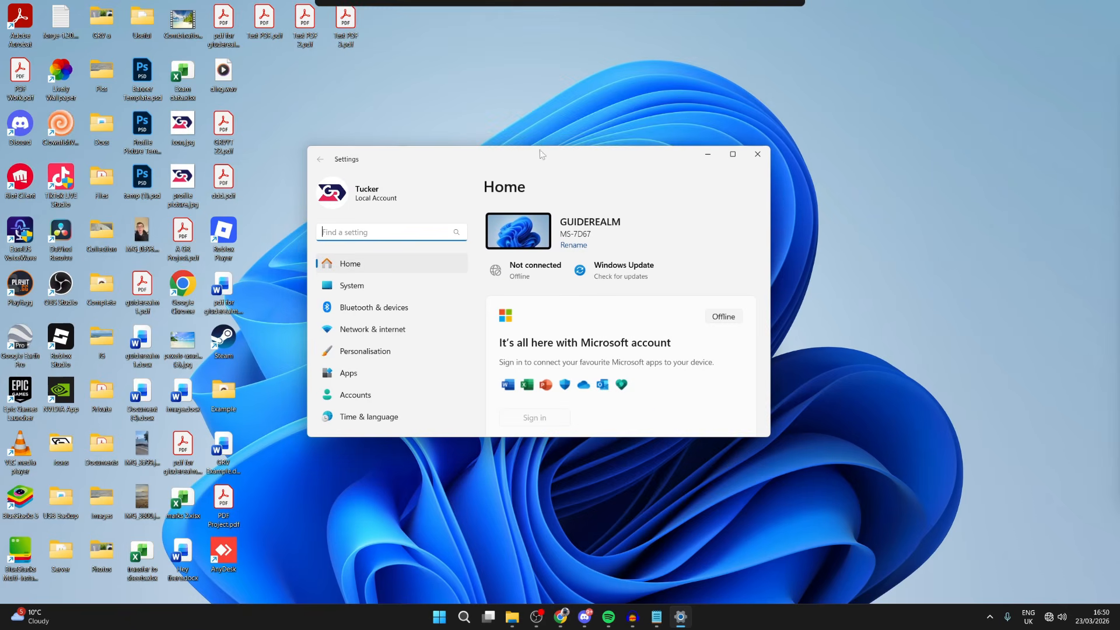
left_click_drag(772, 437, 883, 520)
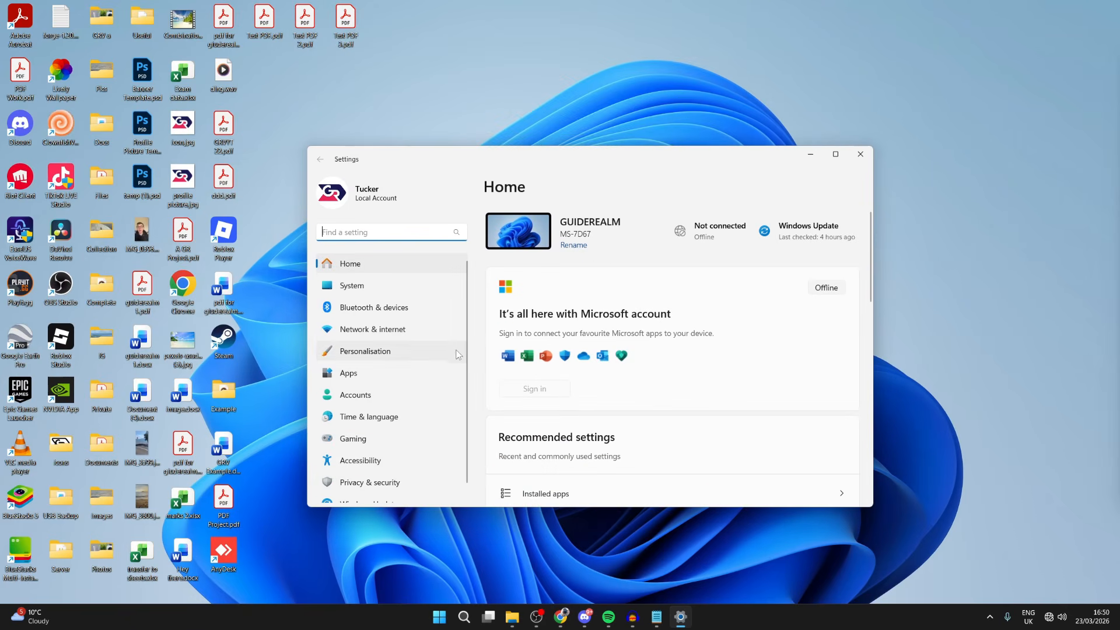
left_click(432, 327)
left_click_drag(465, 156, 376, 128)
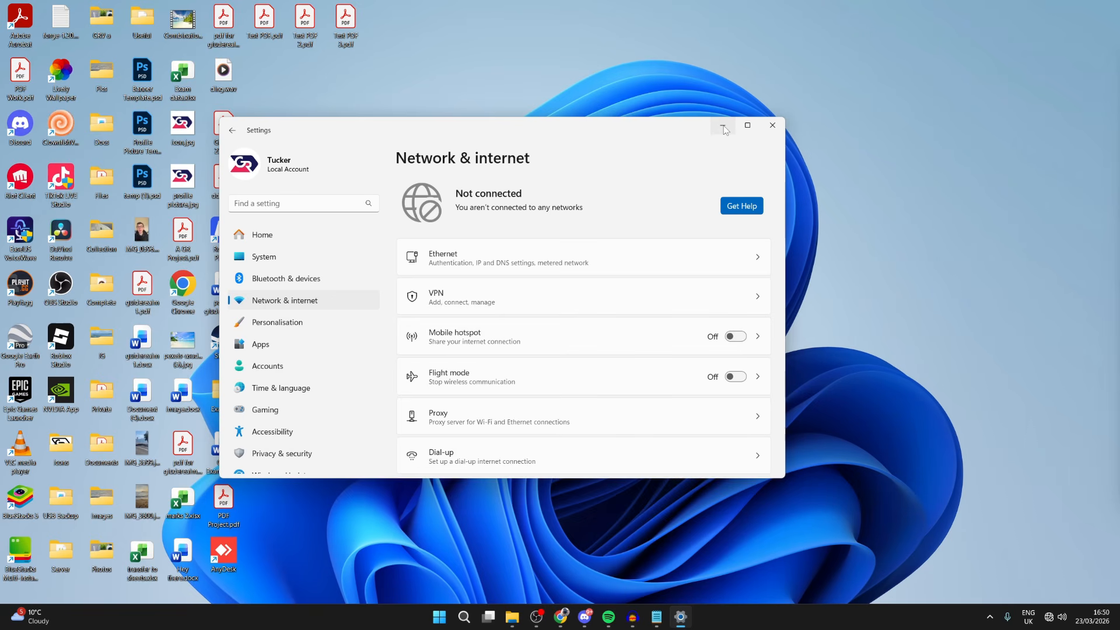
left_click(772, 125)
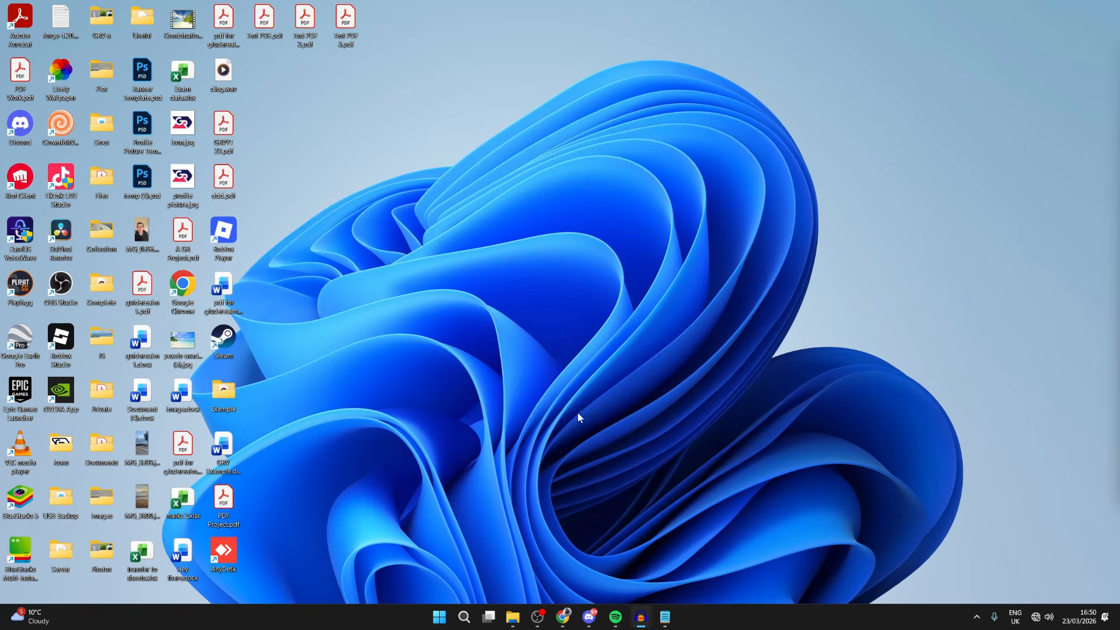
Open the Services console and locate the Wired AutoConfig and WLAN AutoConfig services
left_click(476, 616)
type("ser")
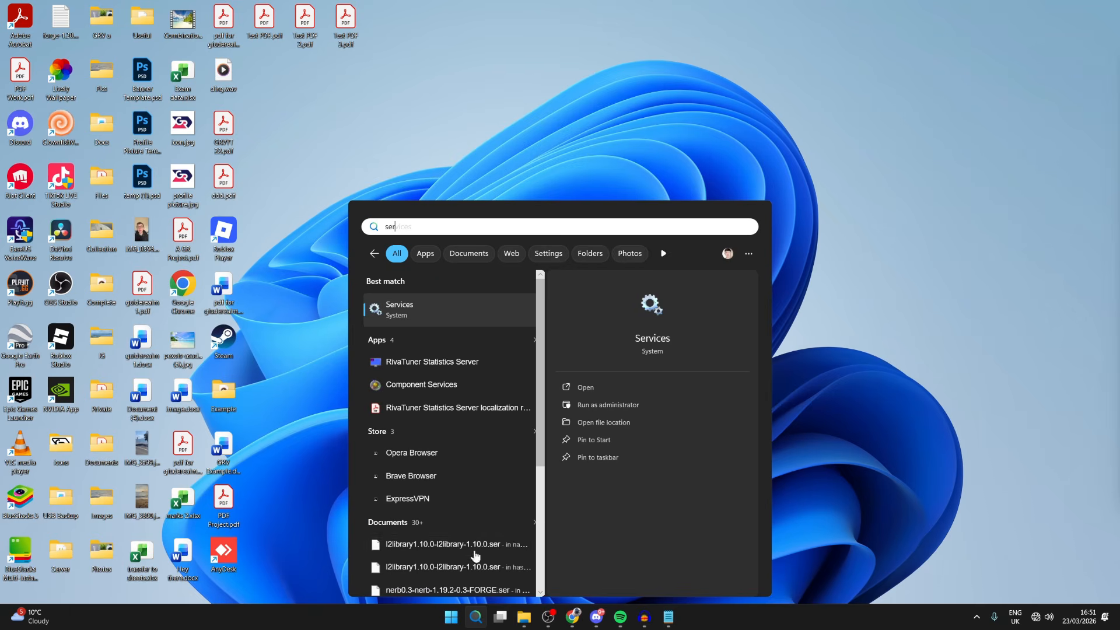
left_click(430, 315)
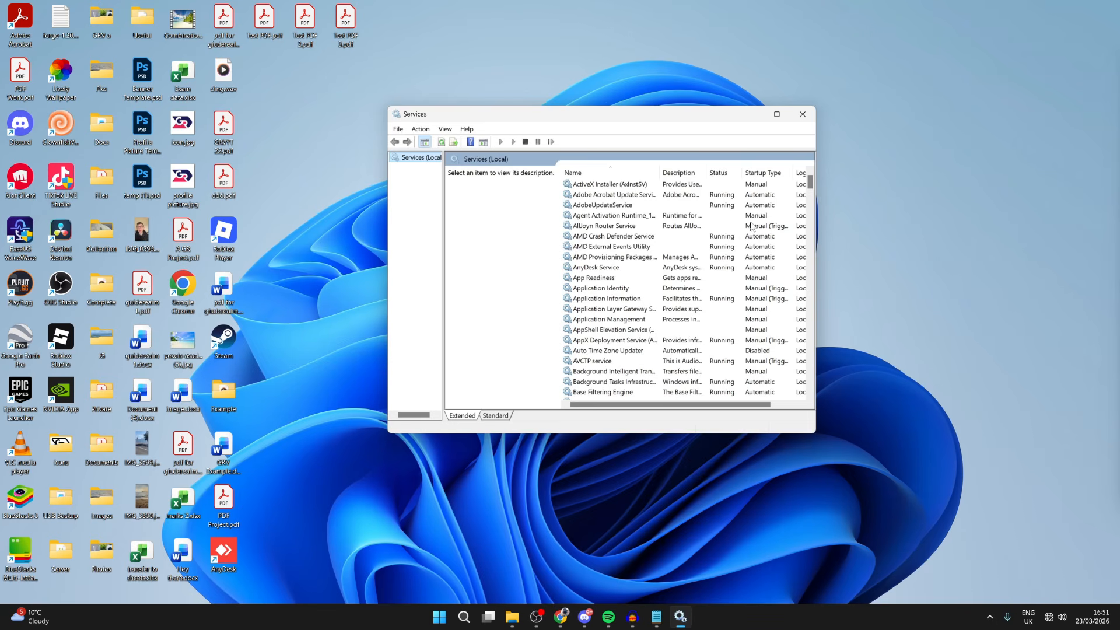
left_click_drag(810, 182, 791, 337)
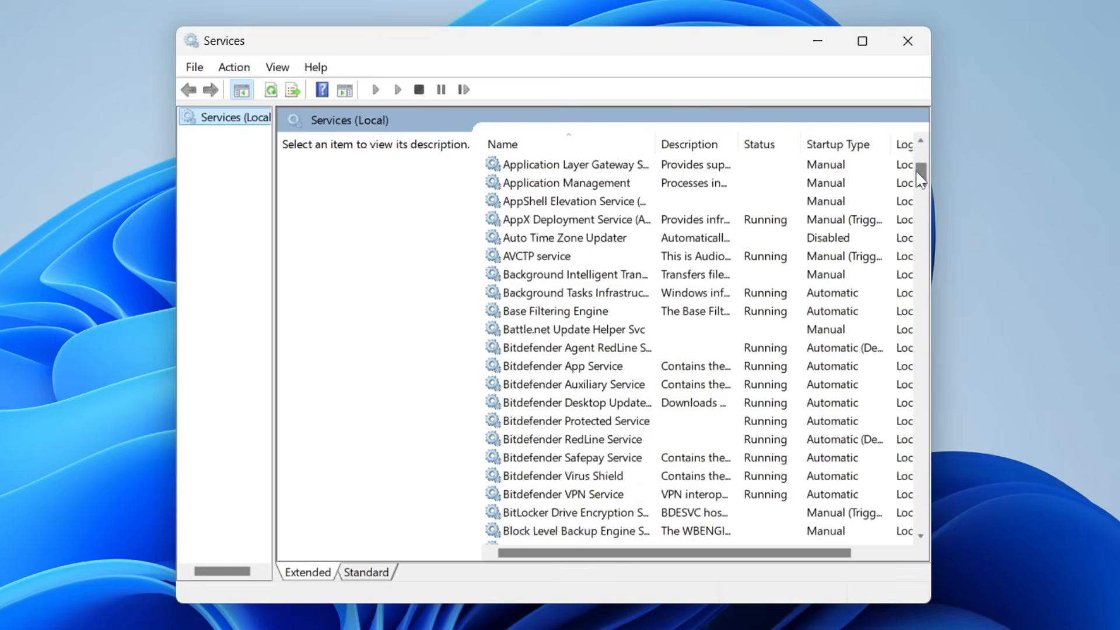
left_click_drag(888, 434, 874, 514)
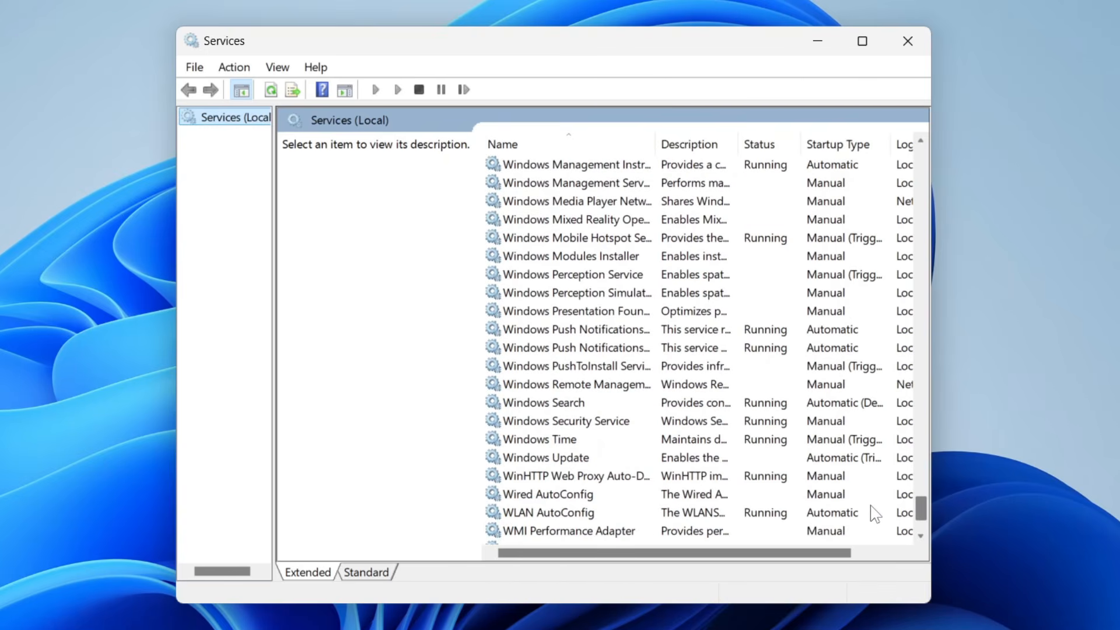
left_click(561, 497)
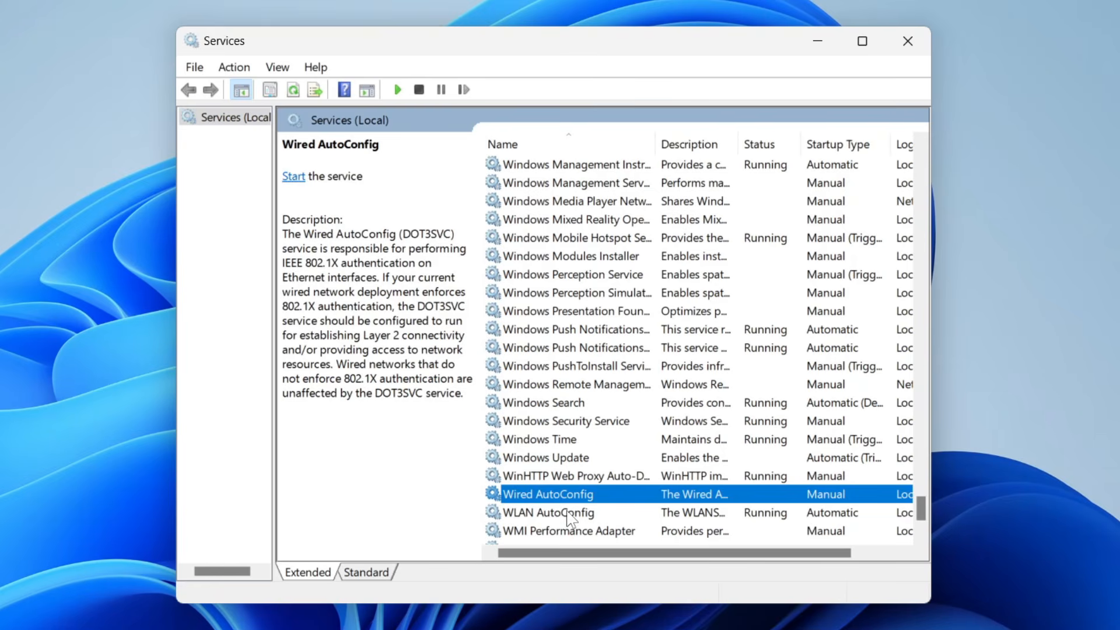
left_click(569, 514)
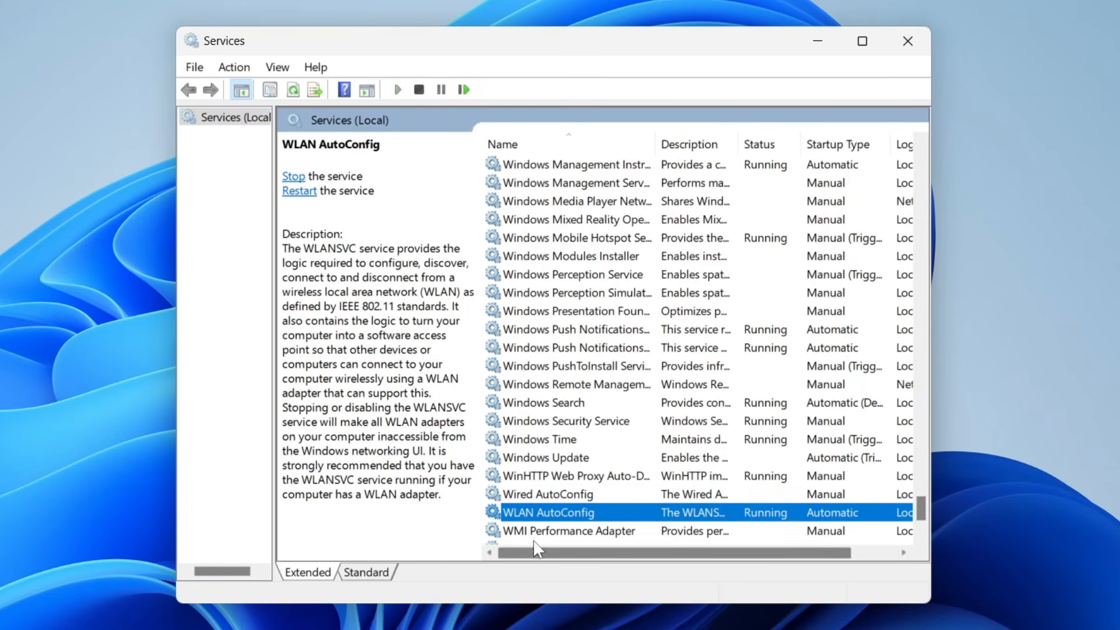
Set the WLAN AutoConfig service's startup type to Automatic, and stop and restart the service
double_click(544, 514)
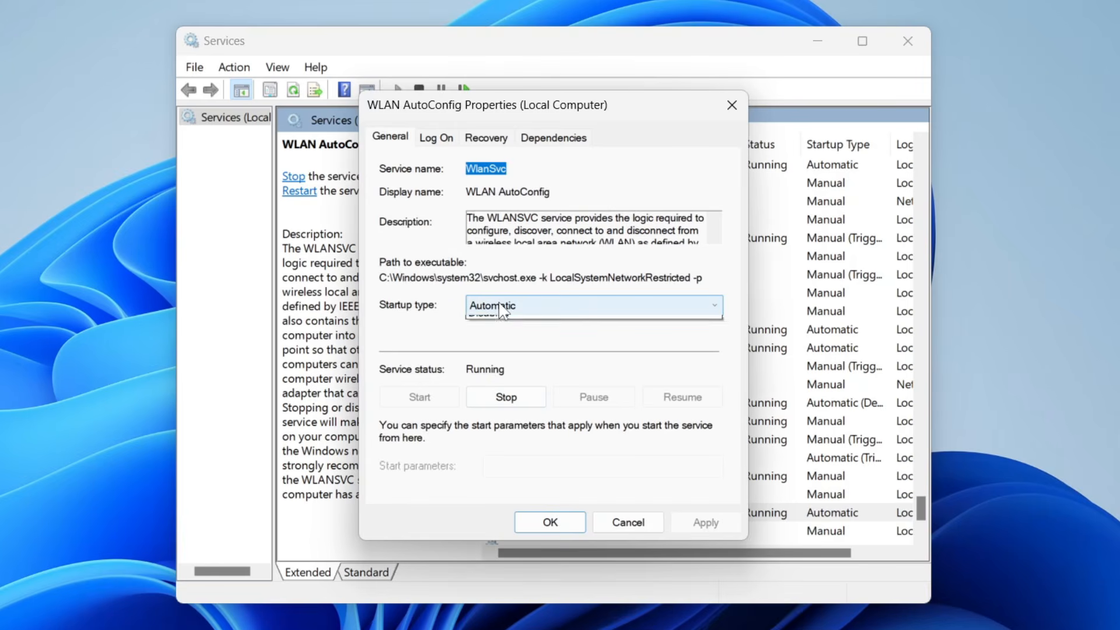
left_click(502, 306)
left_click(502, 332)
left_click(505, 397)
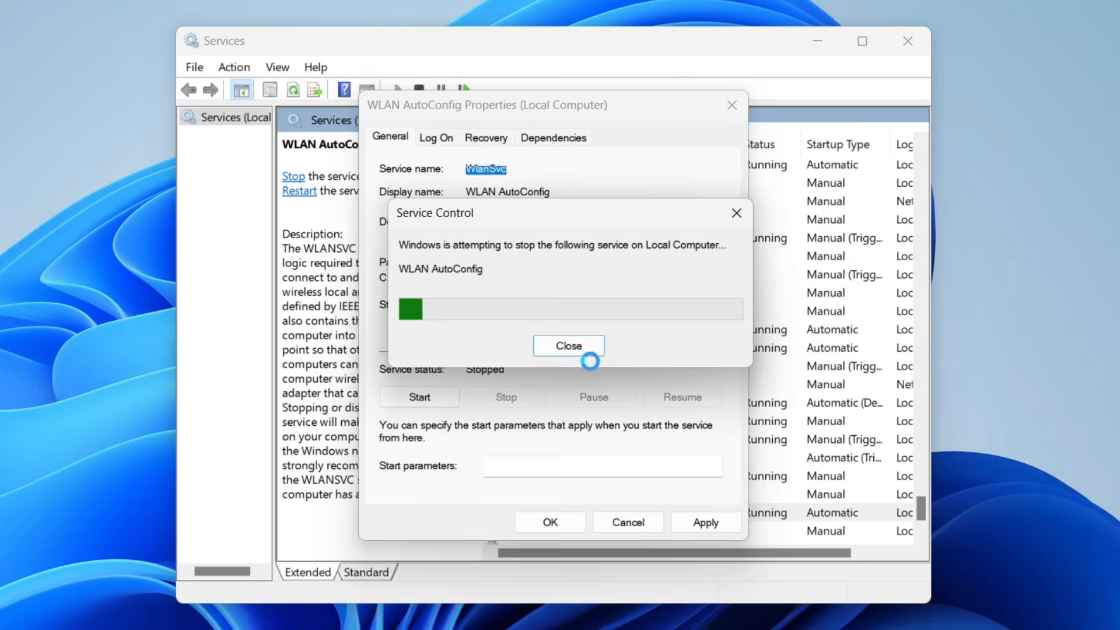
left_click(443, 401)
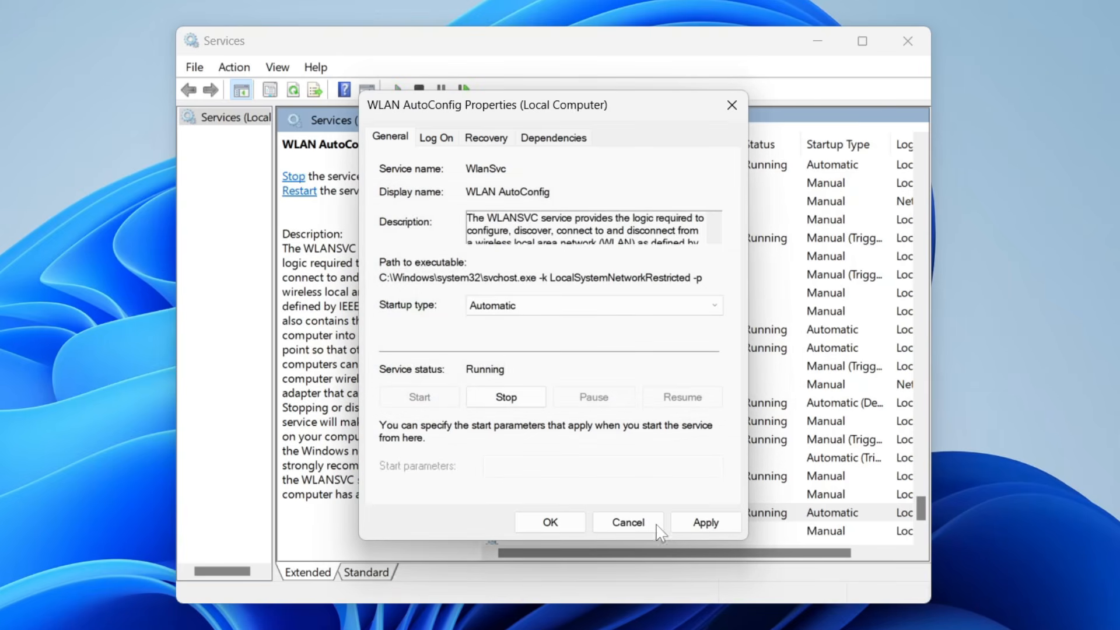
left_click(697, 522)
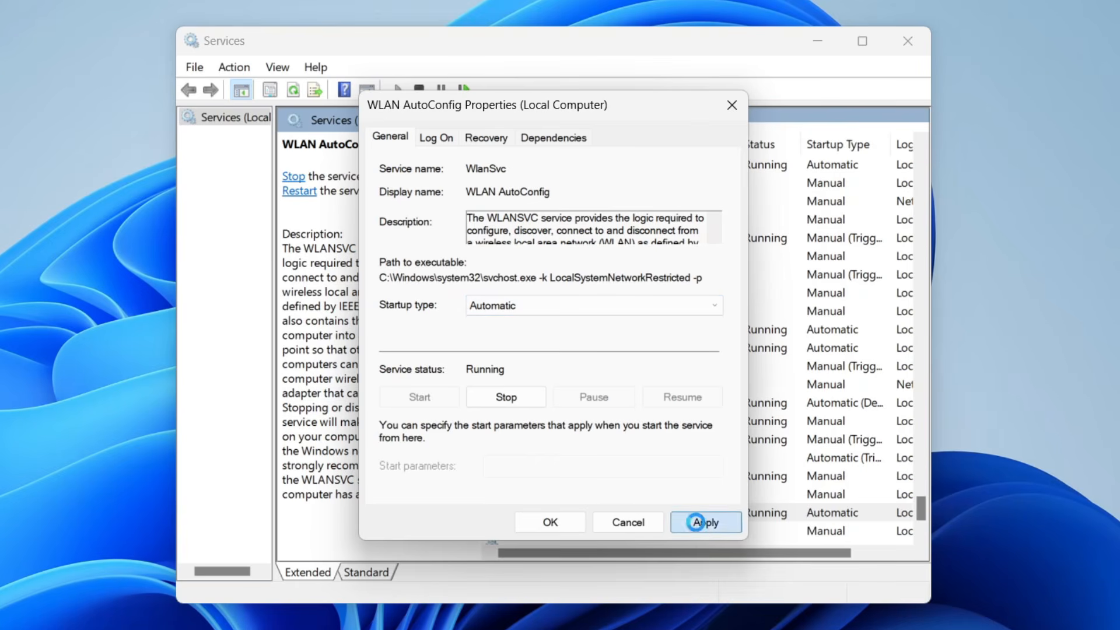
left_click(550, 523)
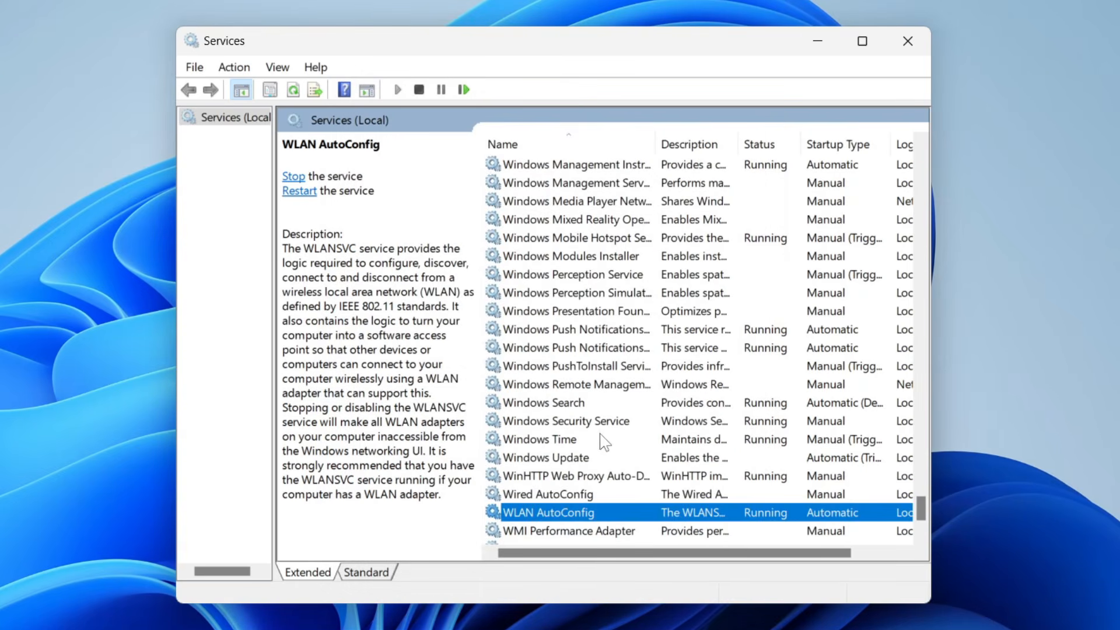
Set the Network Connections service's startup type to Automatic, and stop and restart the service
scroll(650, 377, "up", 13)
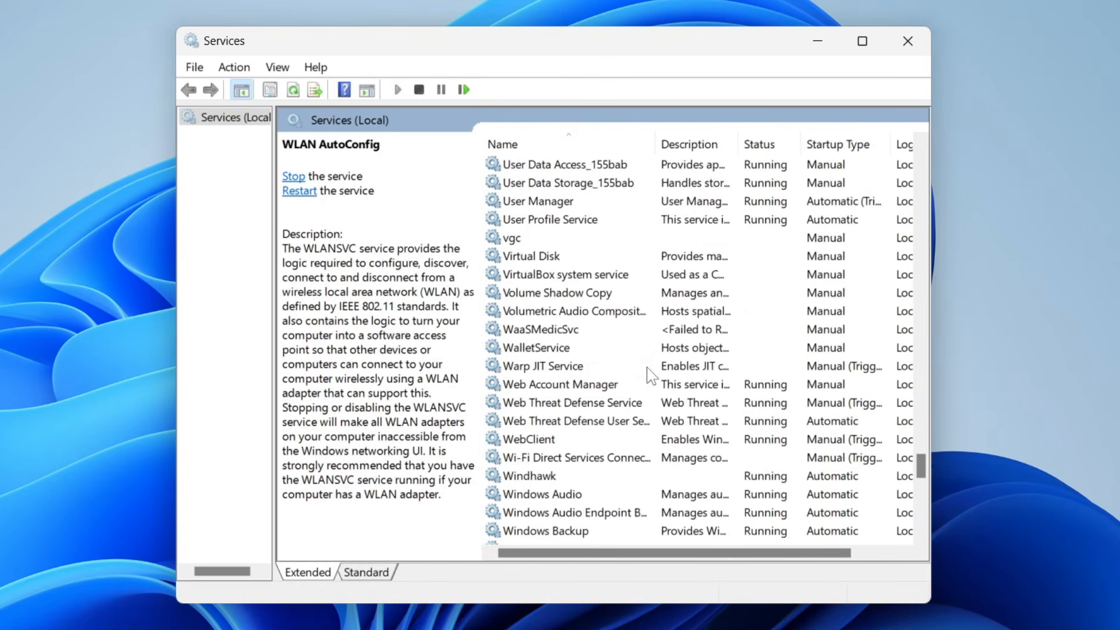
scroll(651, 376, "up", 16)
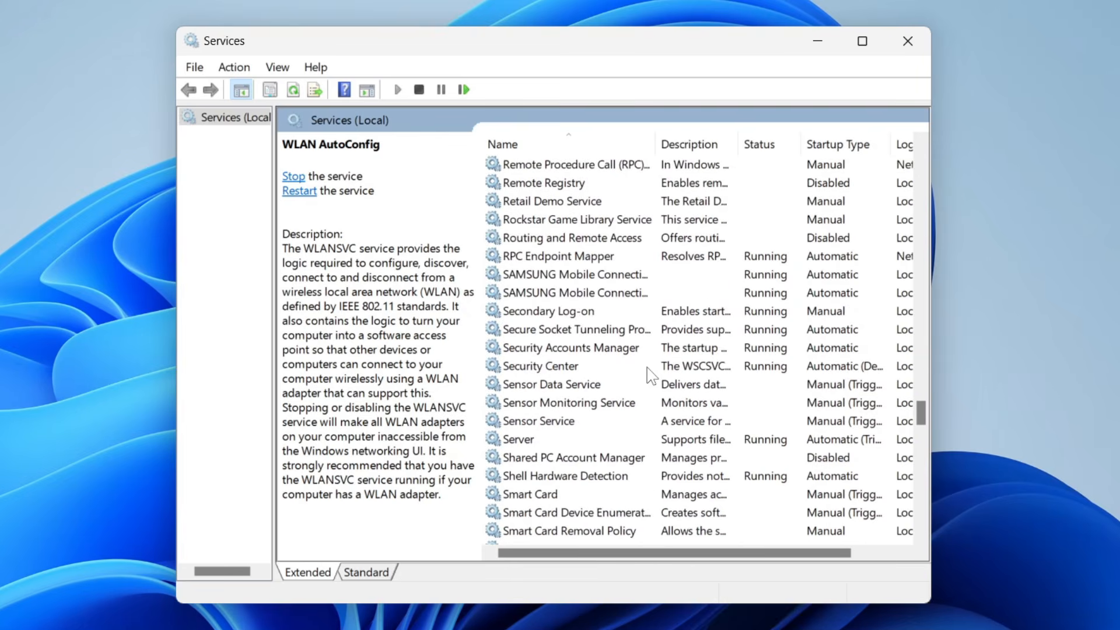
scroll(650, 376, "up", 20)
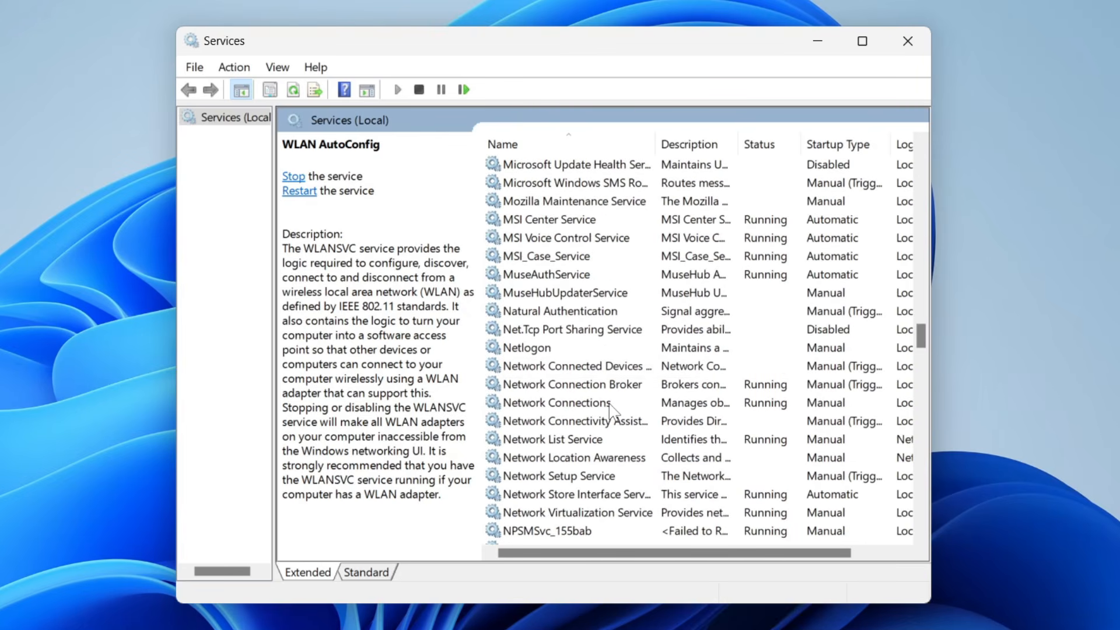
double_click(609, 404)
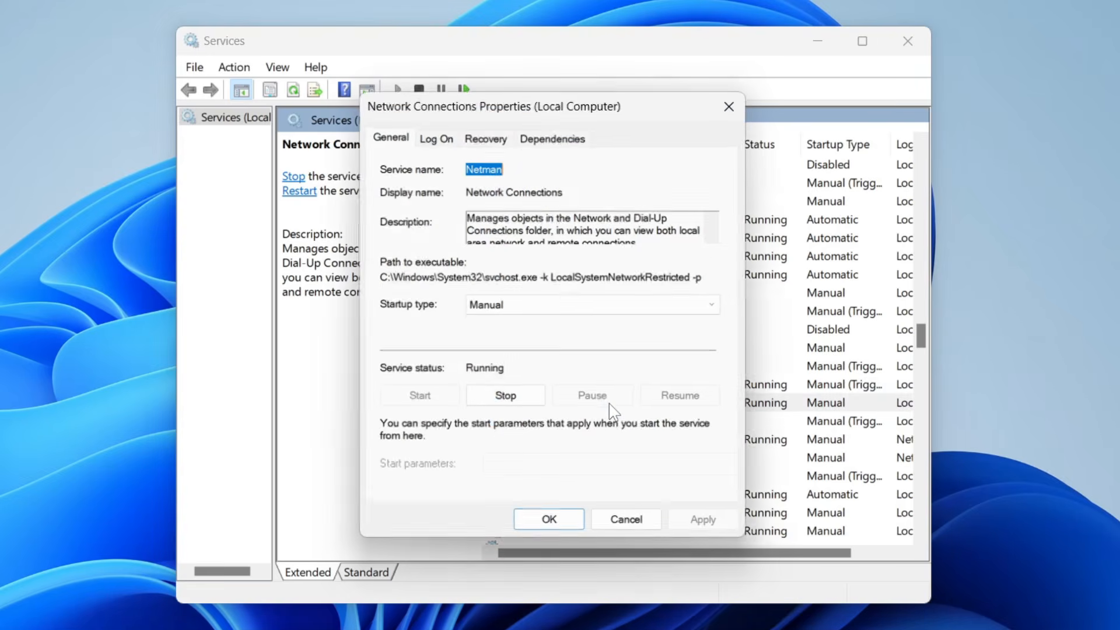
left_click(551, 318)
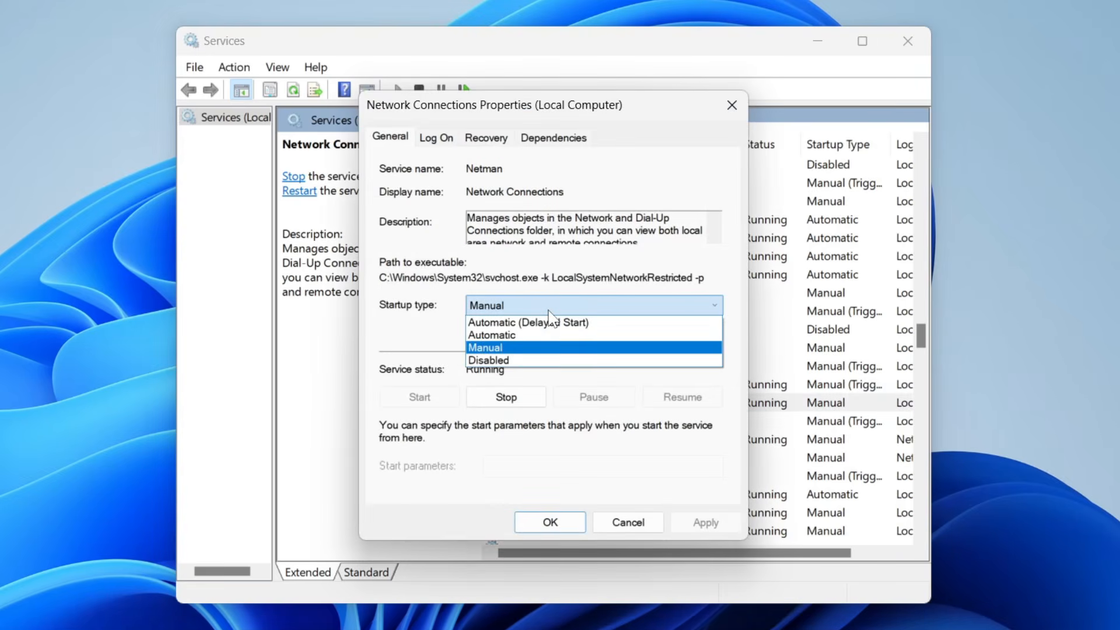
left_click(548, 332)
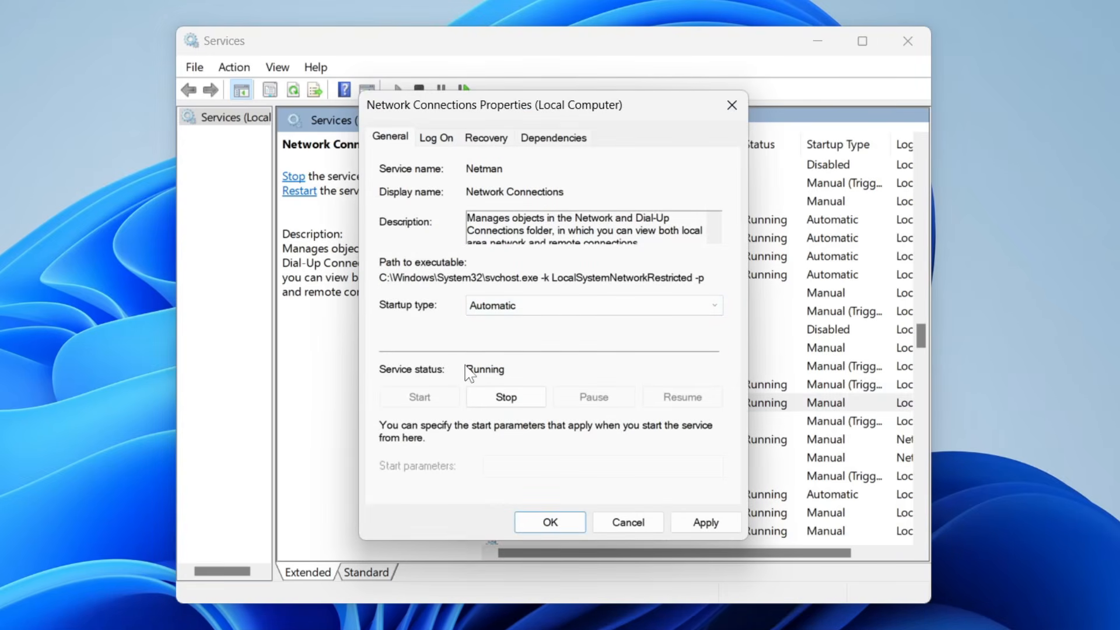
left_click(518, 397)
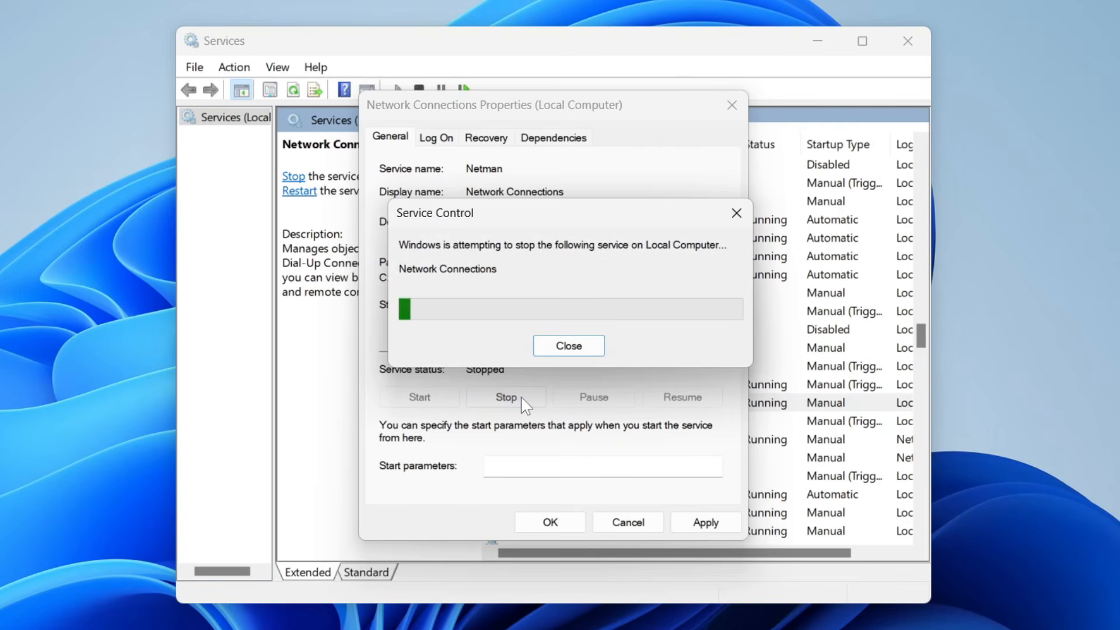
left_click(420, 398)
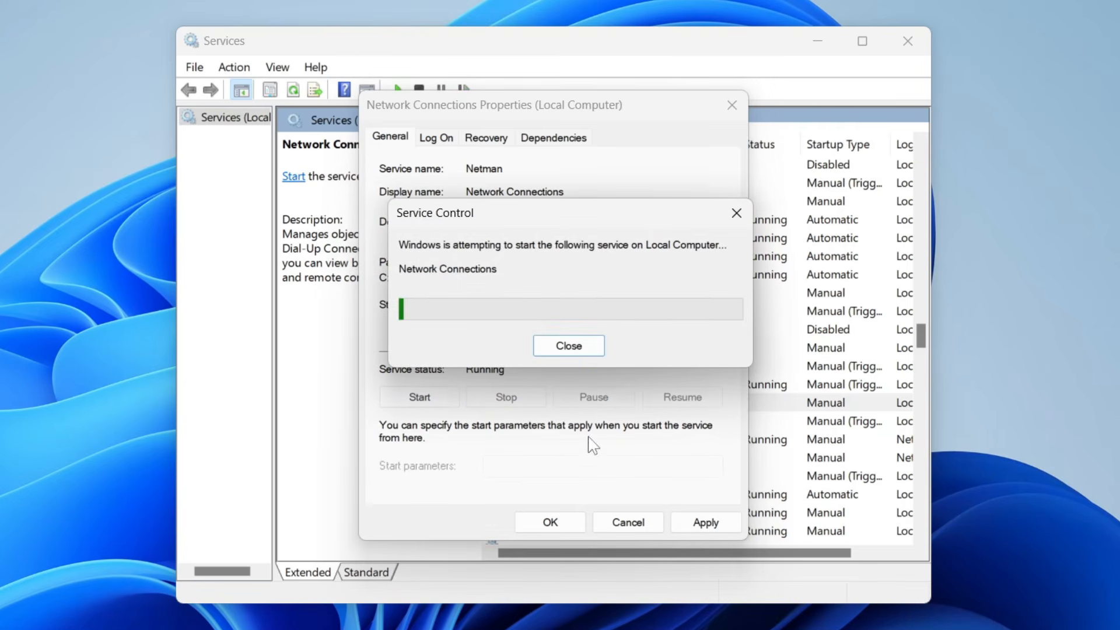
left_click(702, 523)
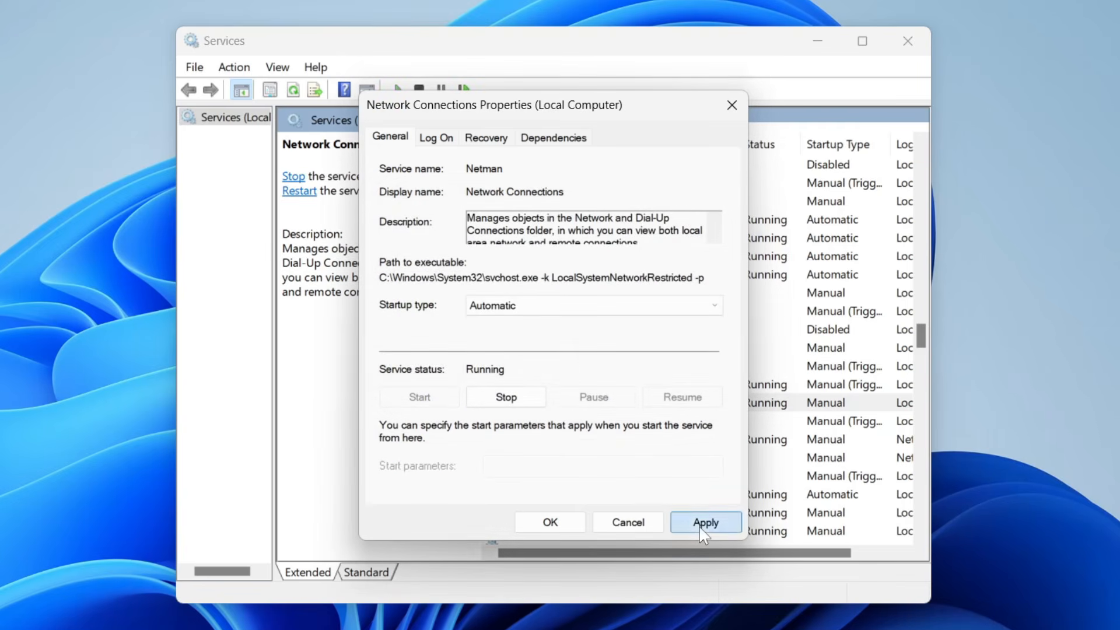
left_click(548, 523)
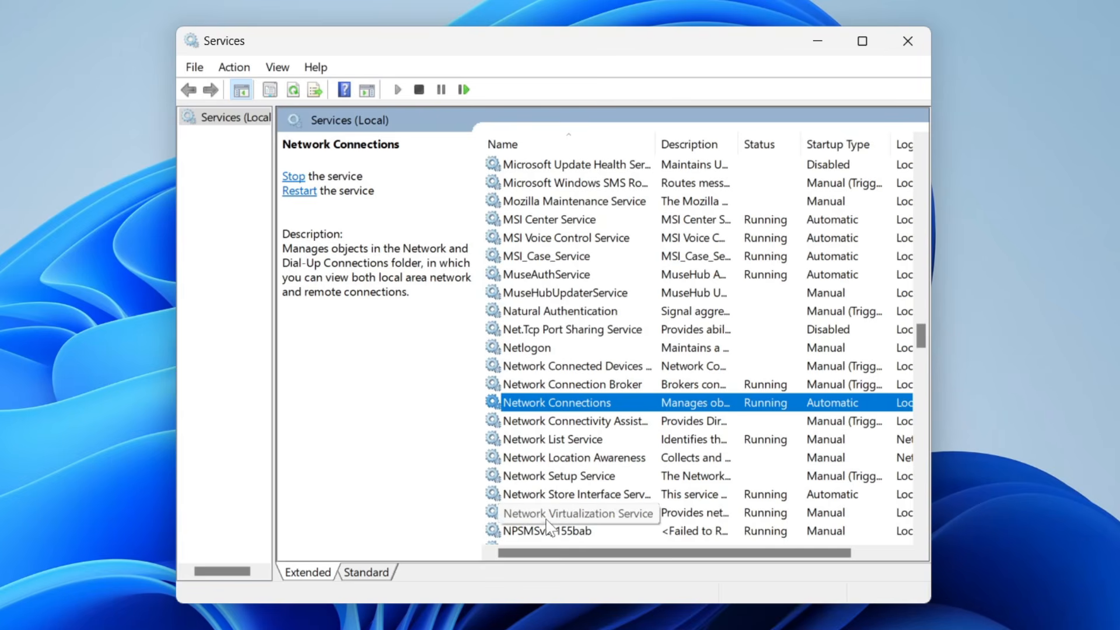
Set the Network List Service's startup type to Automatic, apply the change and close the Services console
double_click(552, 442)
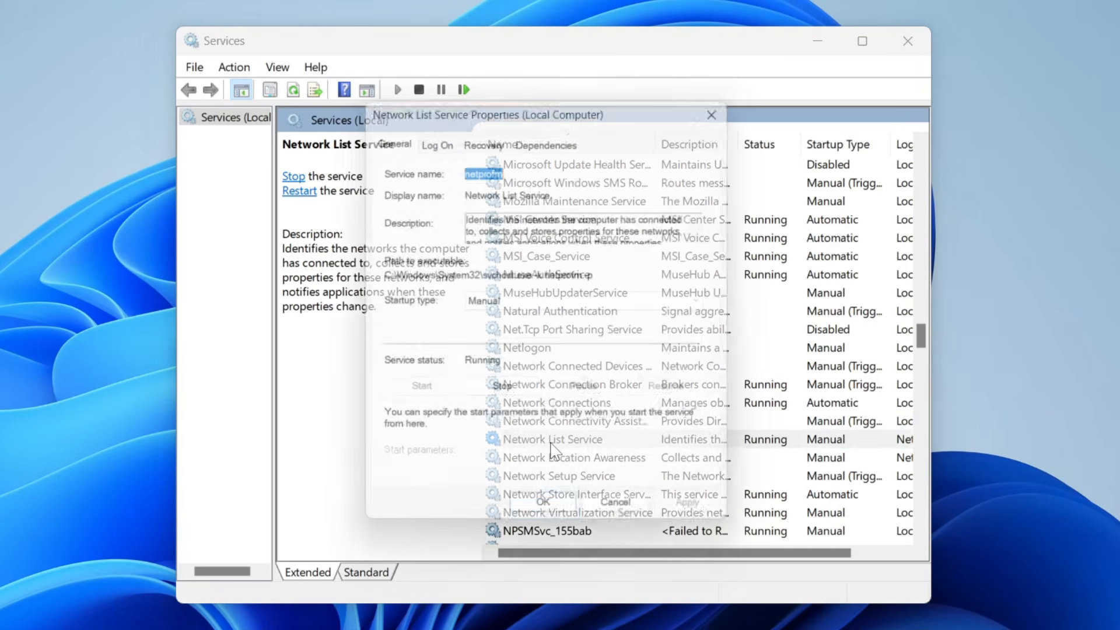
left_click(542, 313)
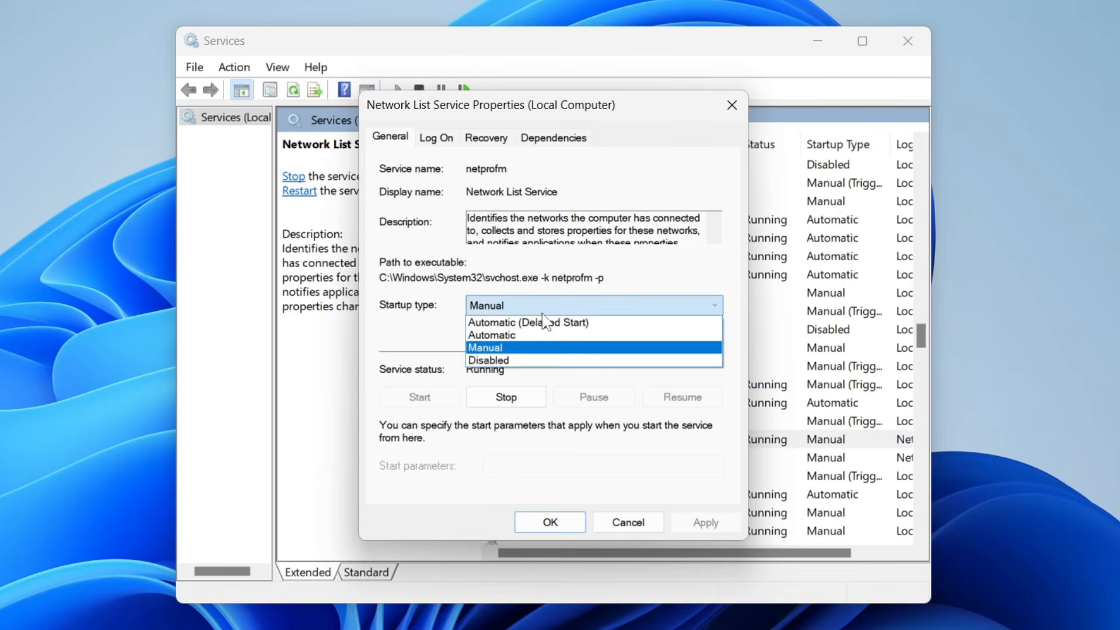
left_click(542, 335)
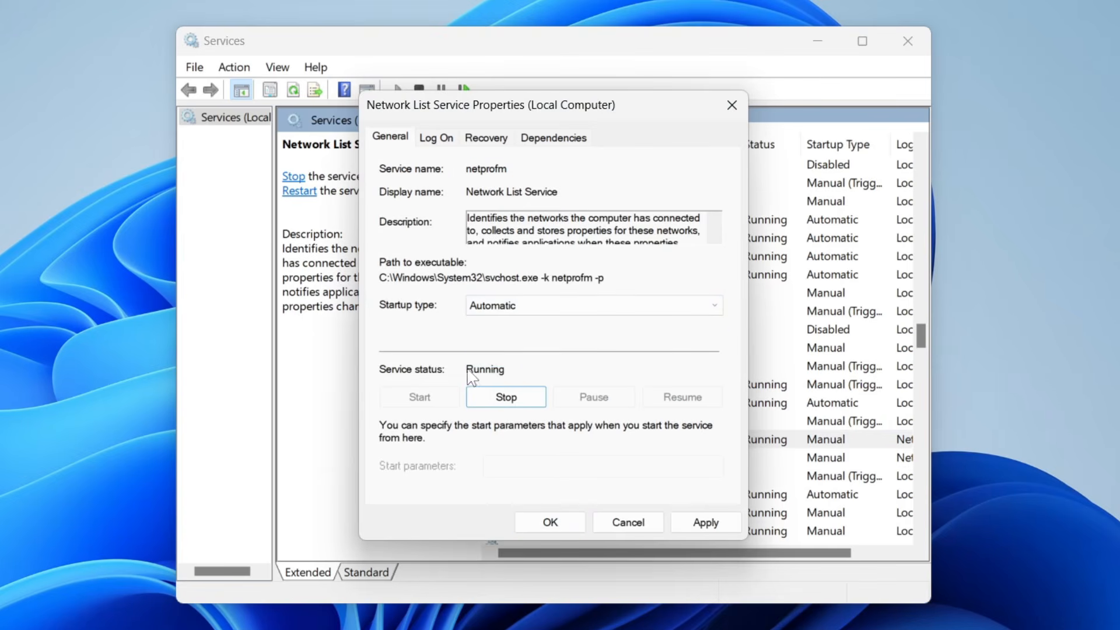
left_click(695, 522)
left_click(551, 522)
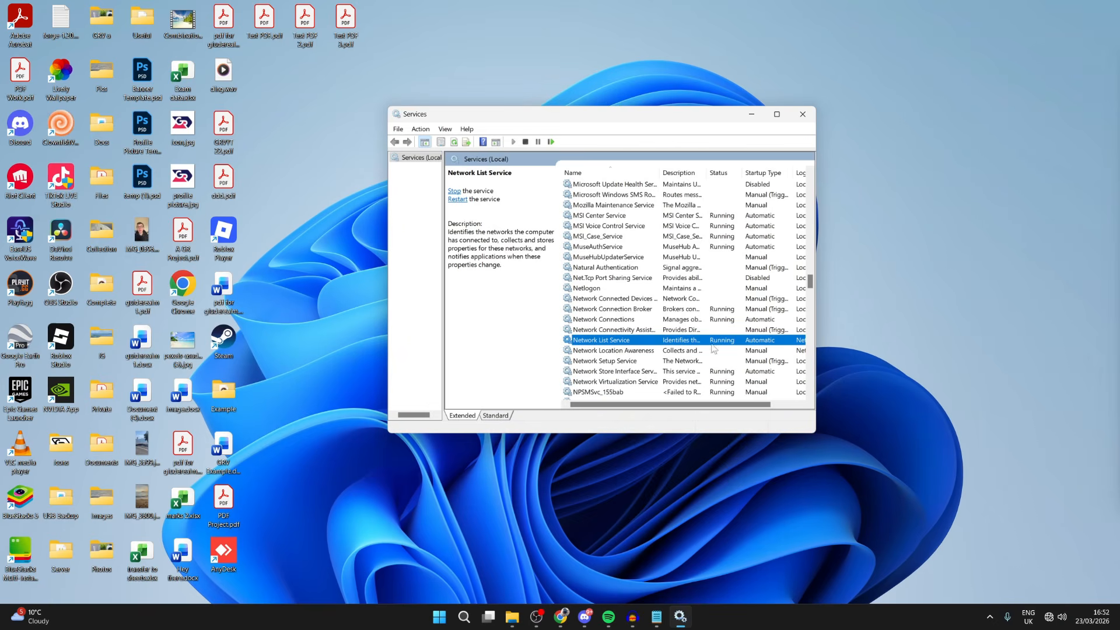
left_click(803, 114)
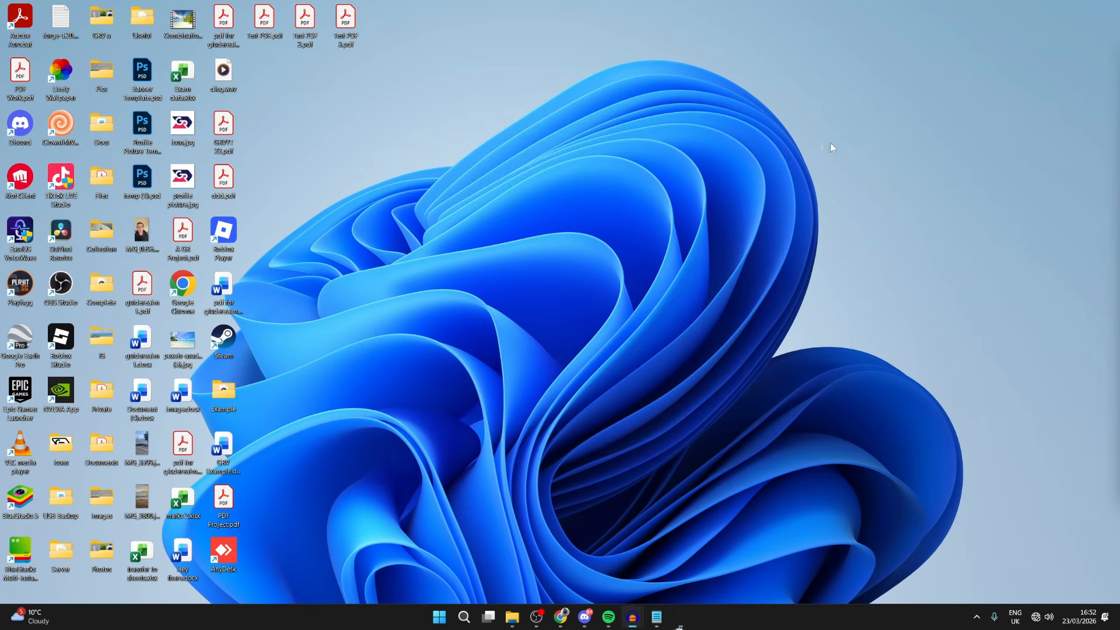
Recheck the network connection status on the Network & internet page of Windows Settings and close it
left_click(1033, 616)
left_click(461, 616)
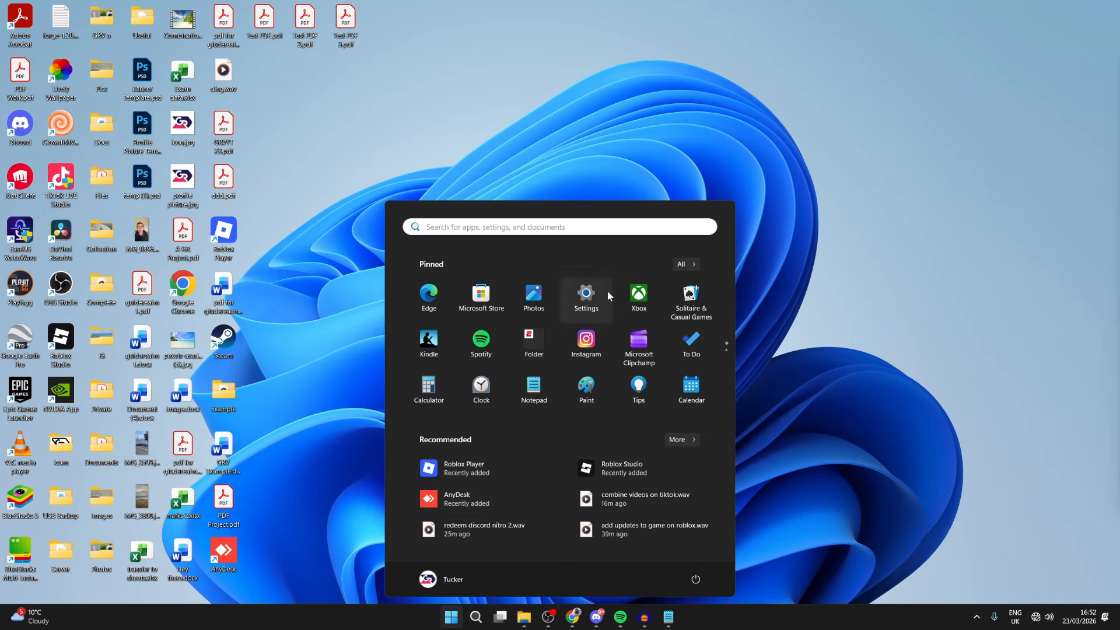
left_click(606, 292)
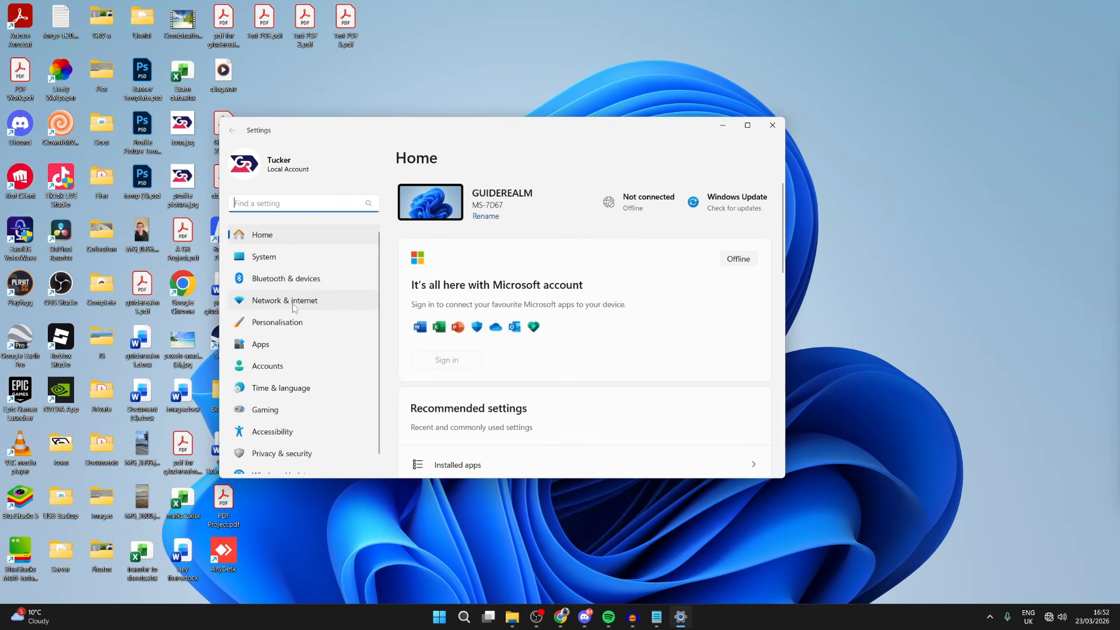
left_click(293, 308)
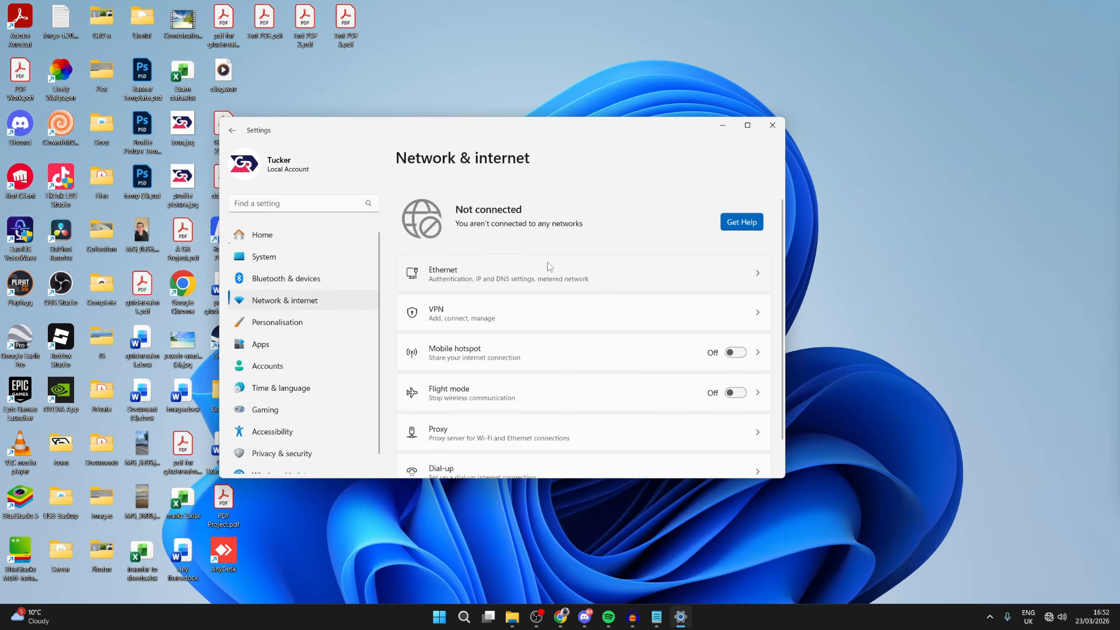
left_click(773, 127)
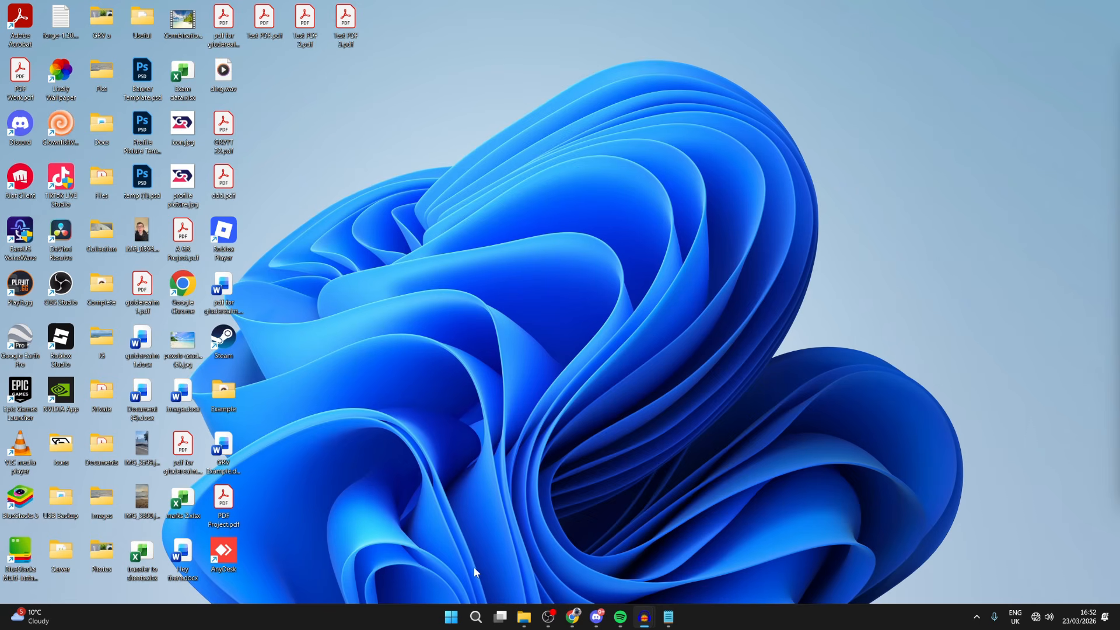
Open Device Manager and expand its Network adapters category
left_click(475, 617)
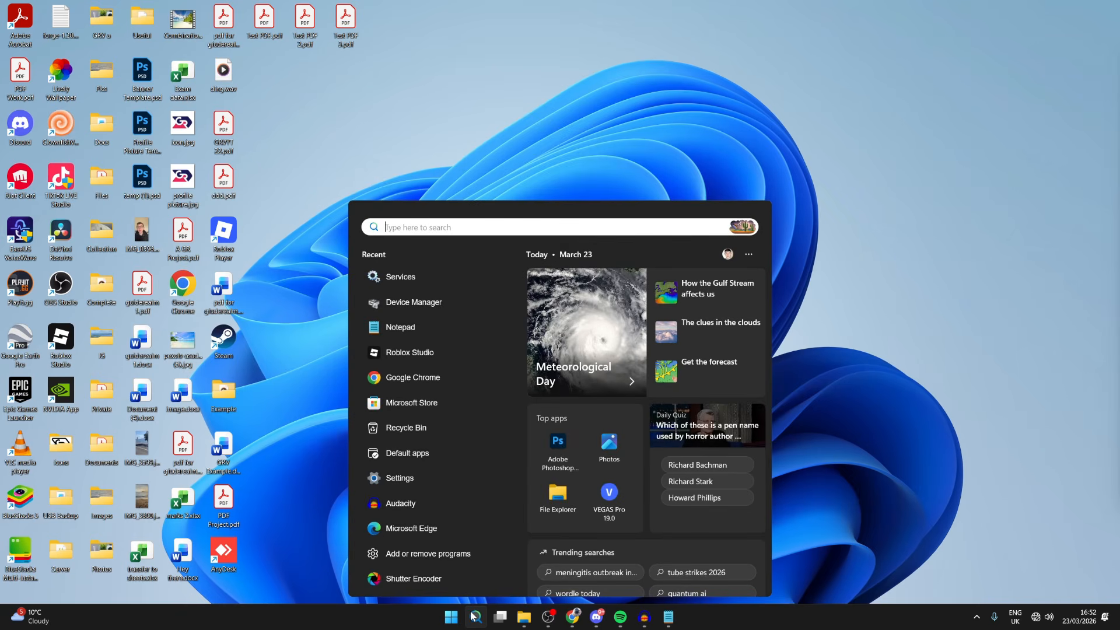
type("device")
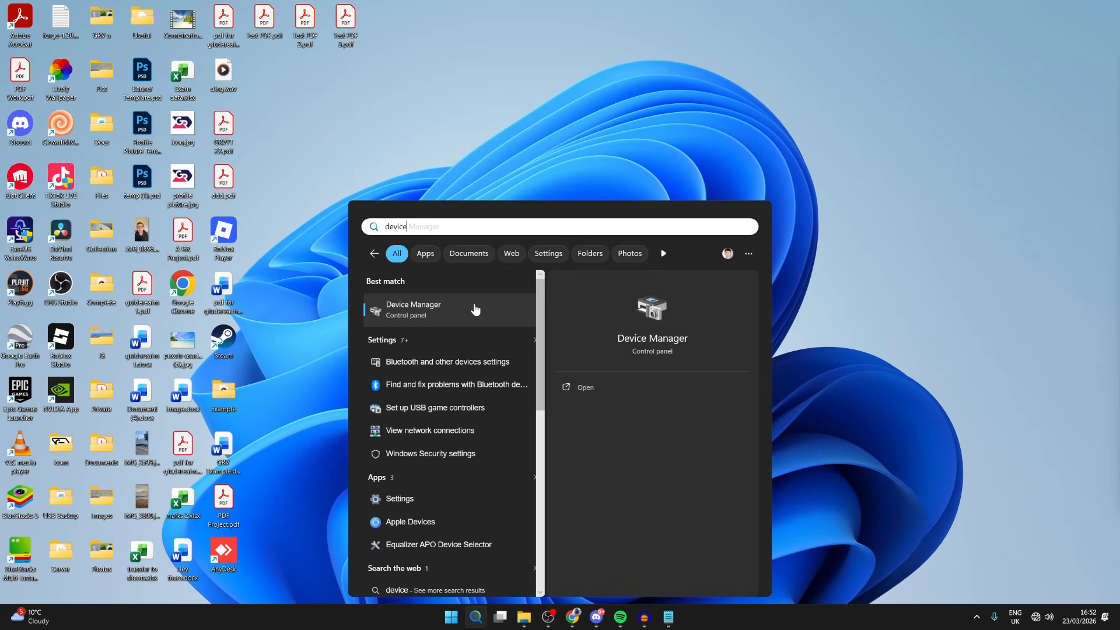
right_click(451, 622)
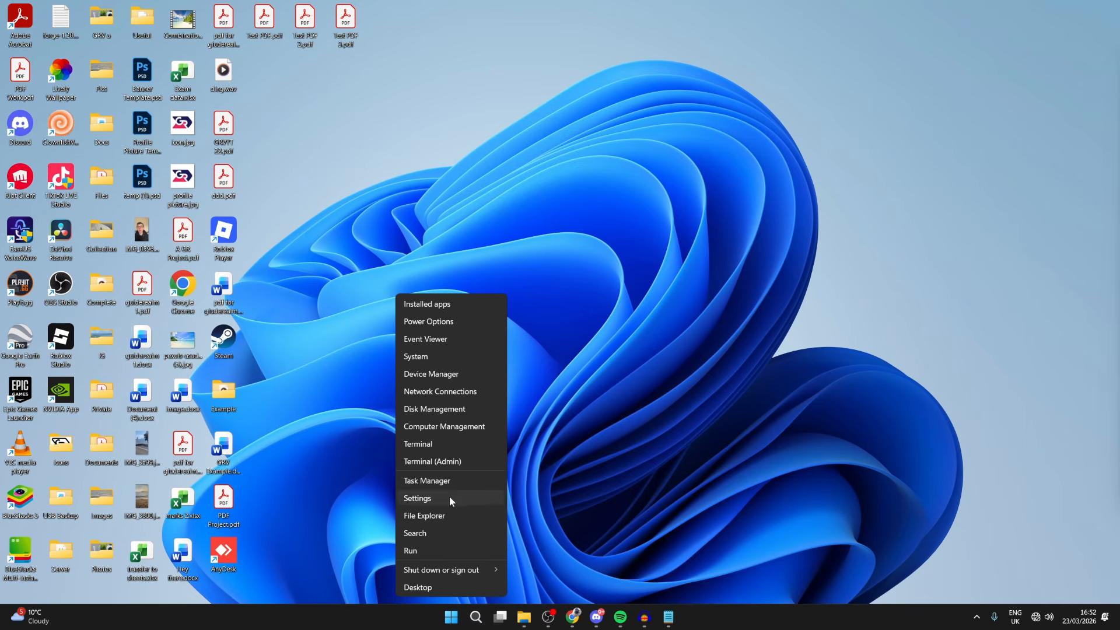
left_click(441, 376)
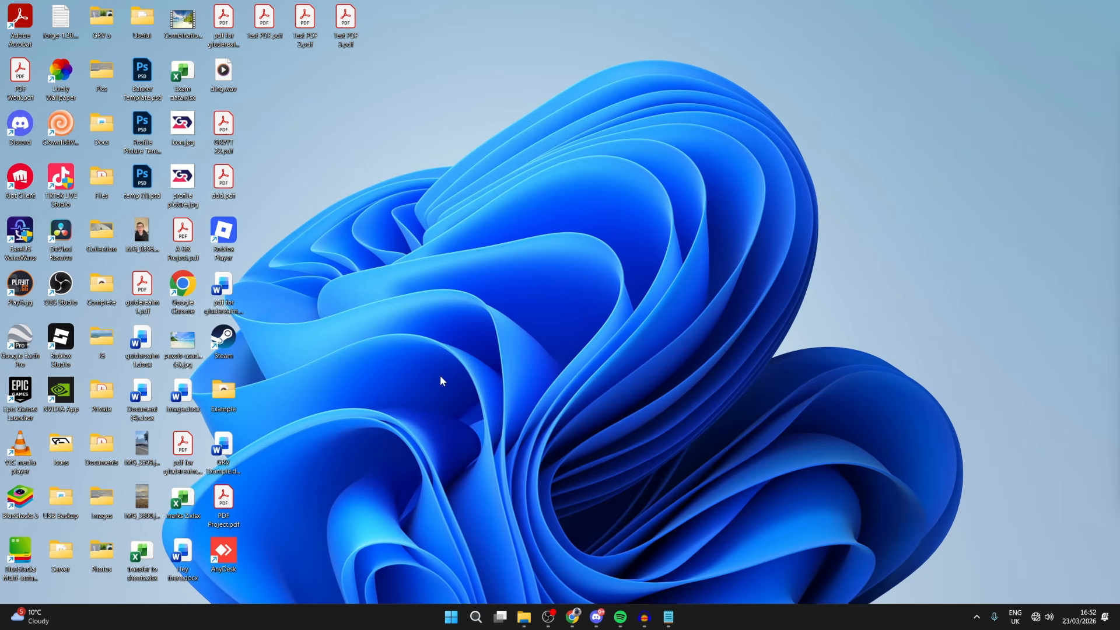
left_click_drag(375, 40, 664, 155)
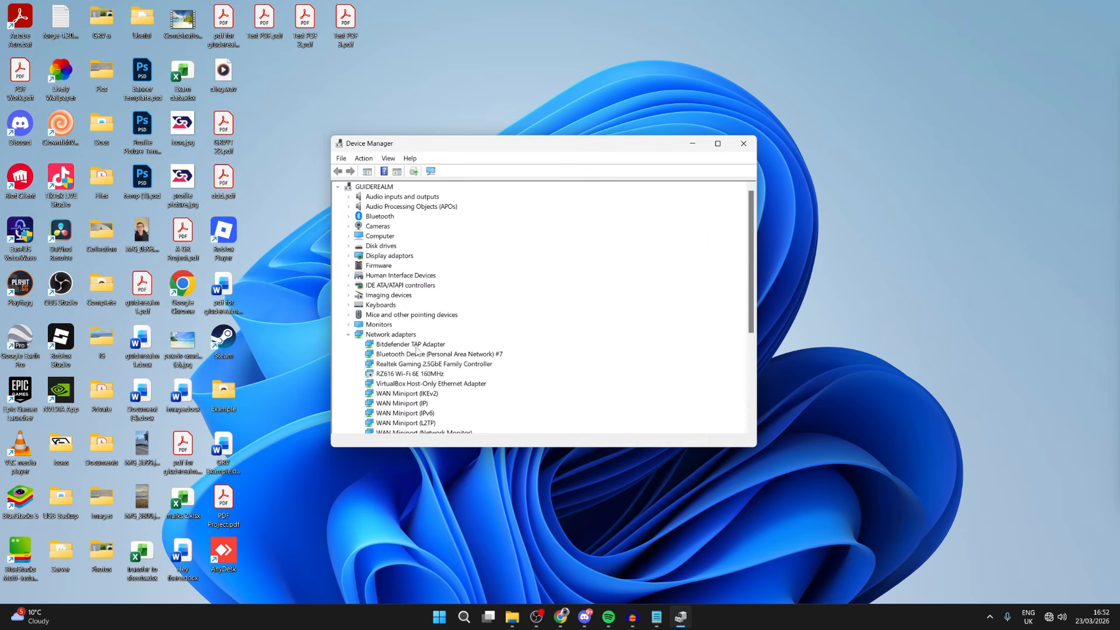
left_click(349, 335)
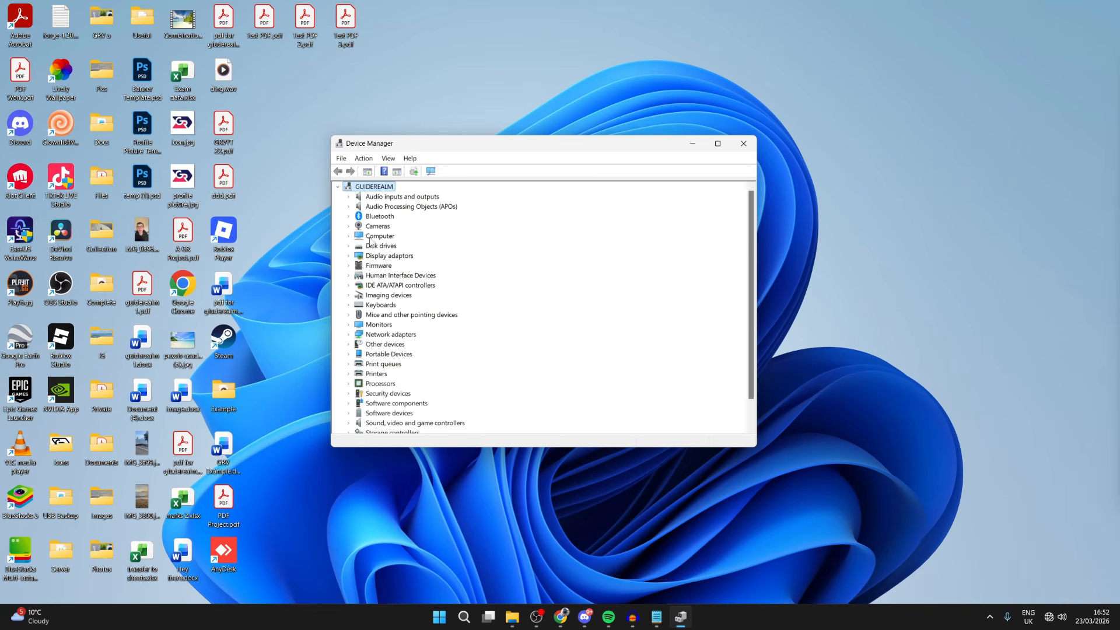
left_click(391, 336)
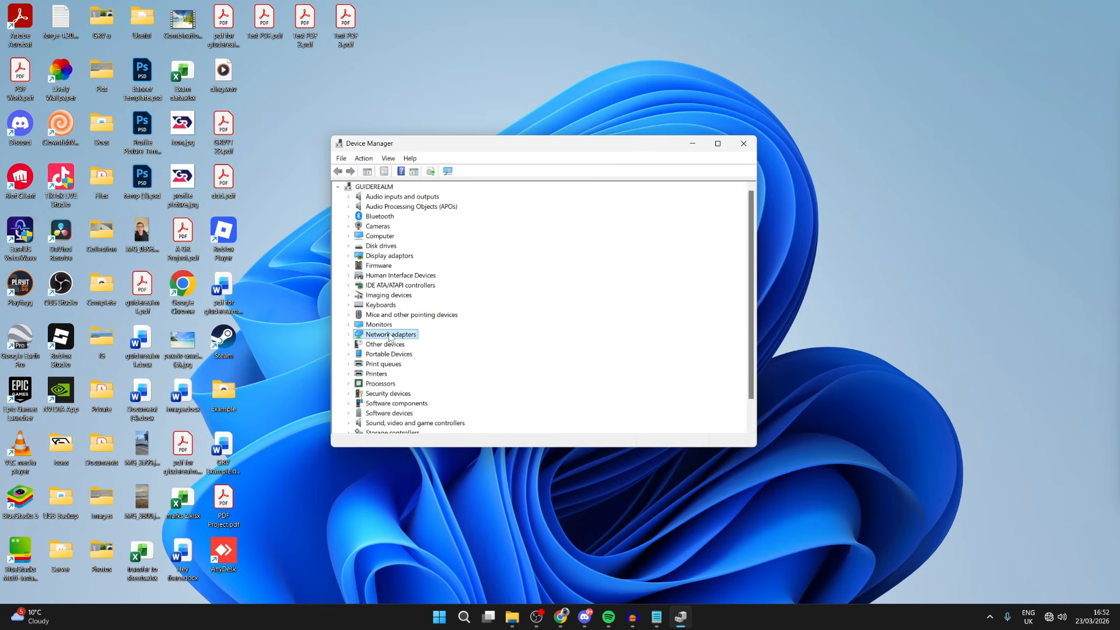
left_click(348, 336)
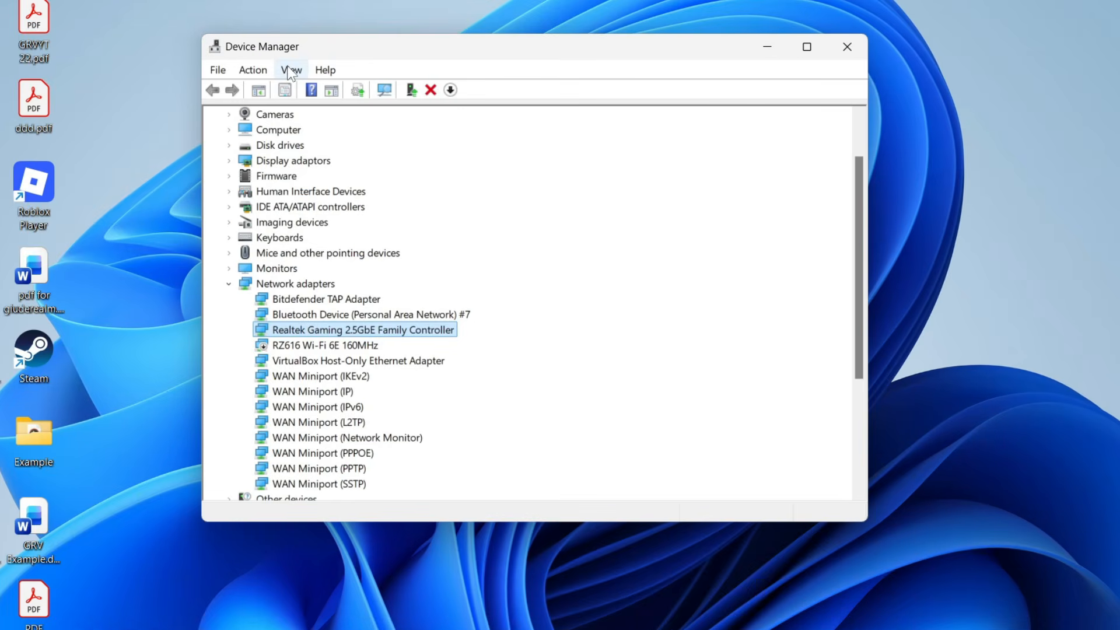
Show hidden devices in Device Manager and scan for hardware changes
left_click(290, 71)
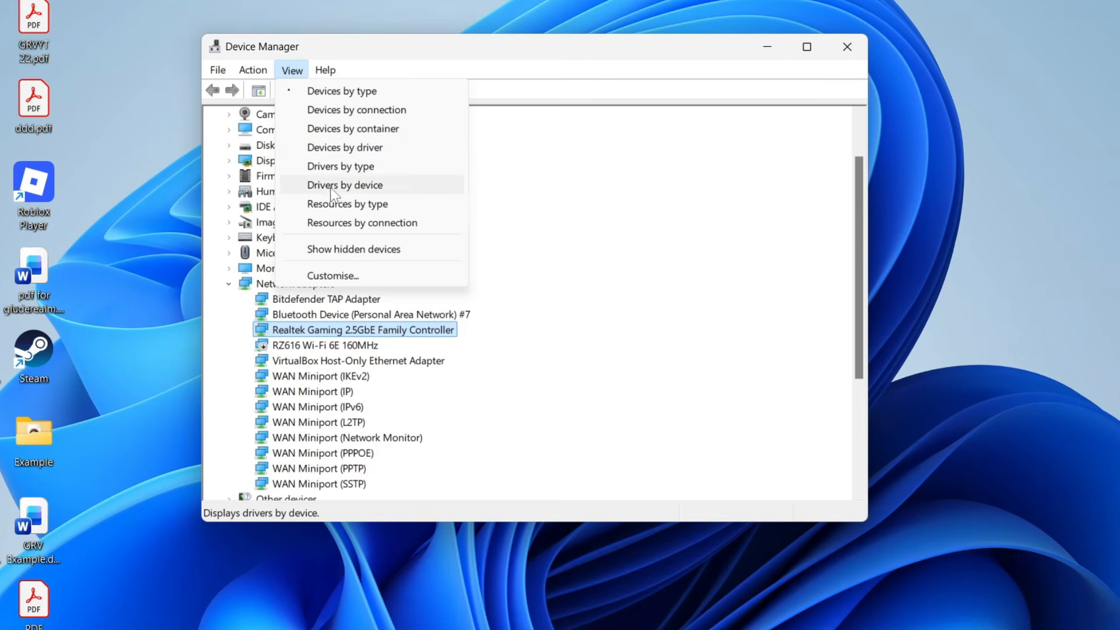
left_click(346, 248)
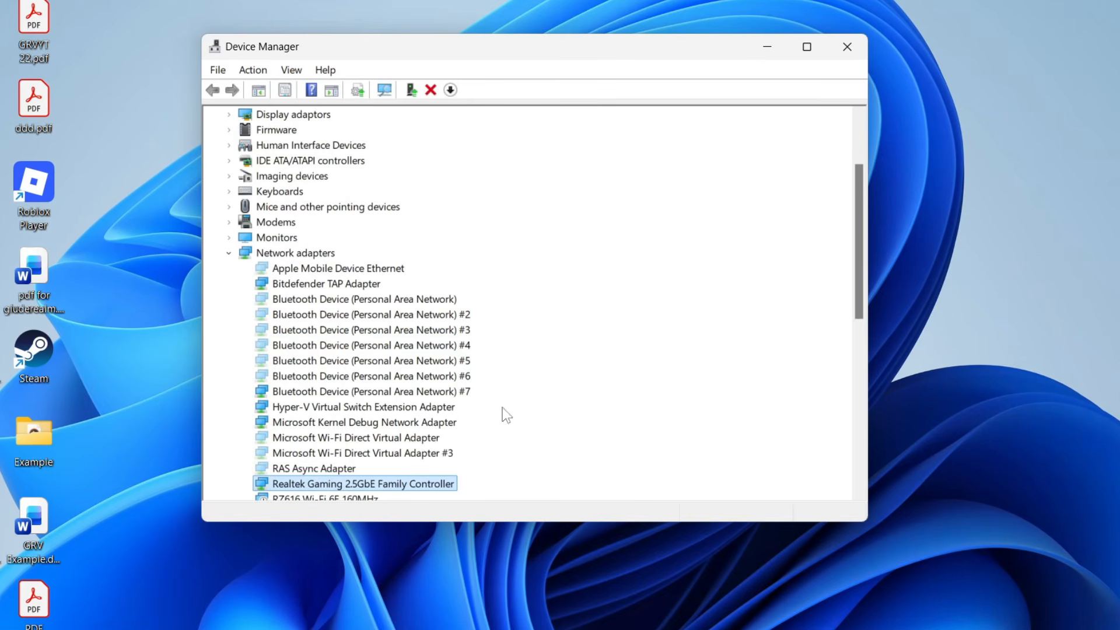
left_click(252, 69)
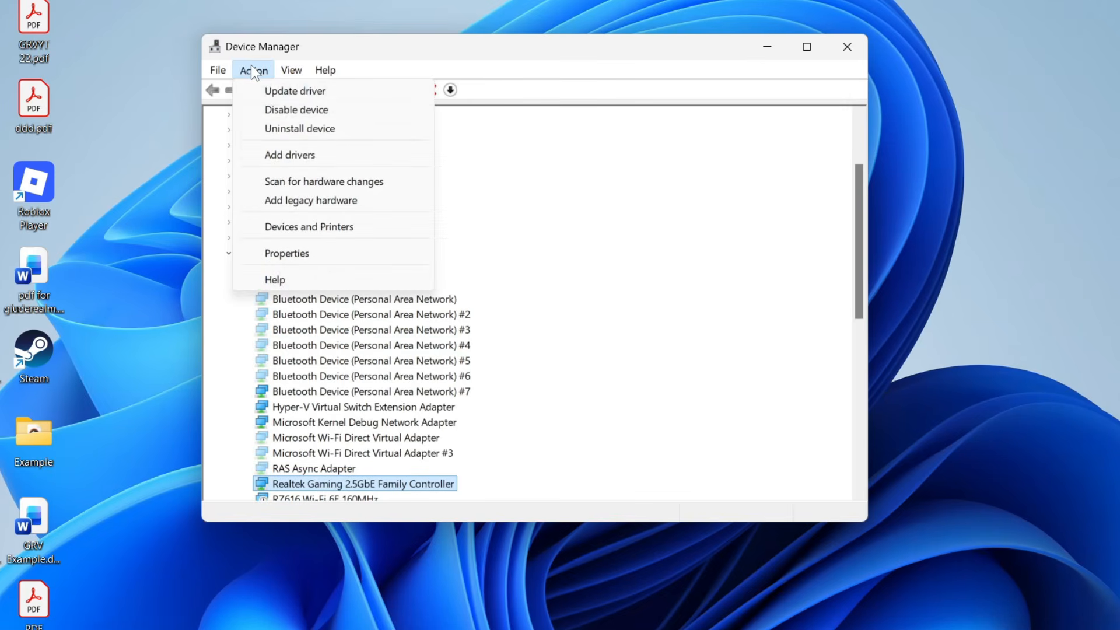
left_click(313, 184)
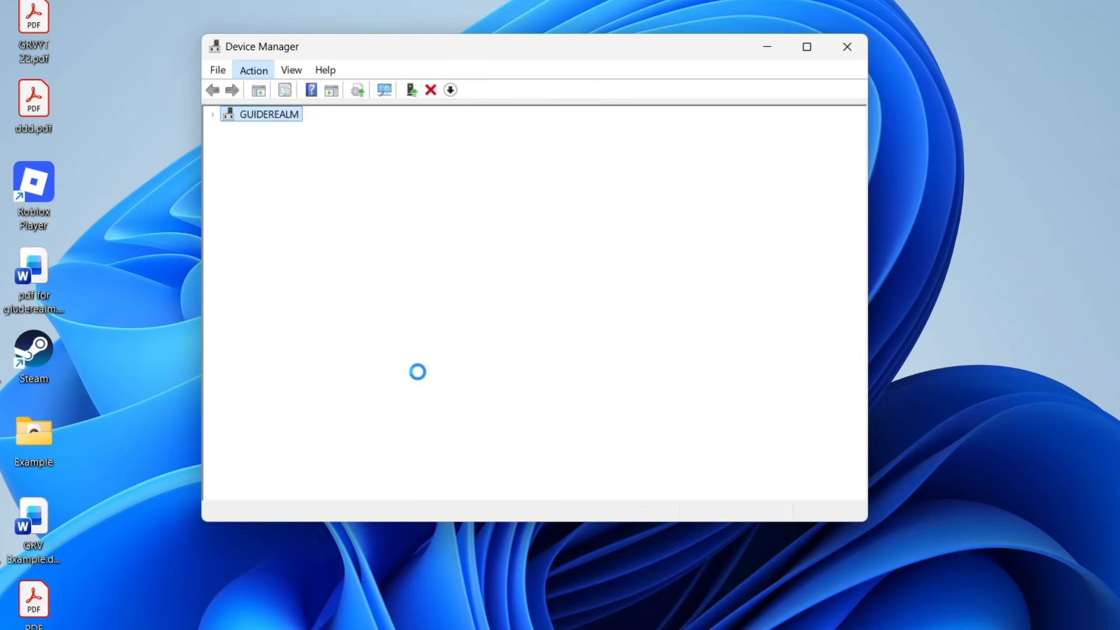
Enable the disabled RZ616 Wi-Fi 6E 160MHz device under Network adapters
scroll(338, 278, "down", 1)
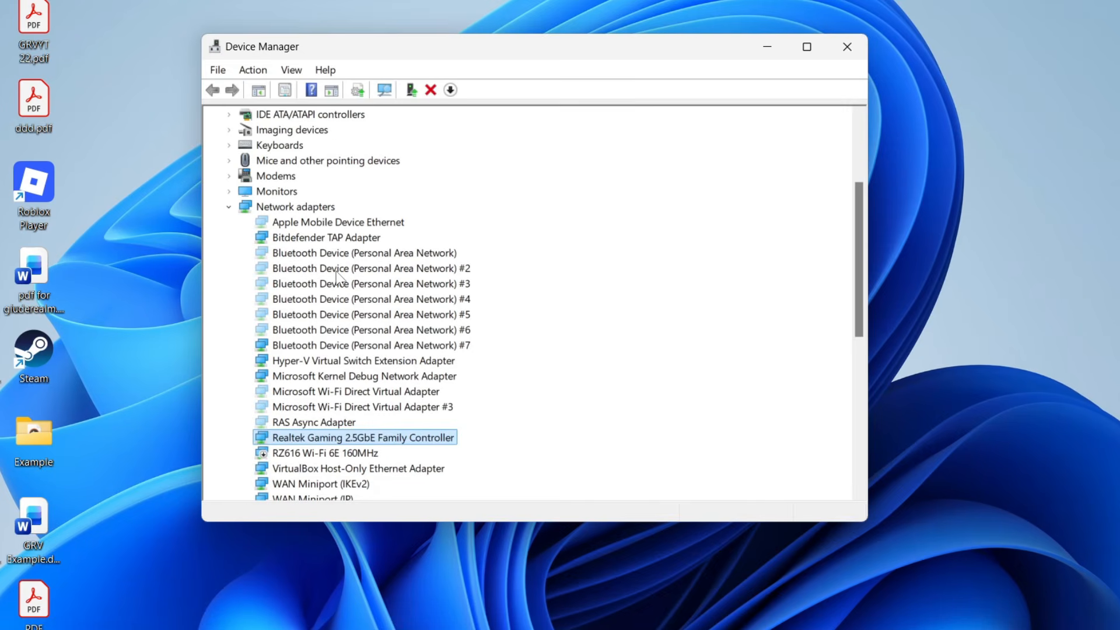
scroll(338, 277, "down", 1)
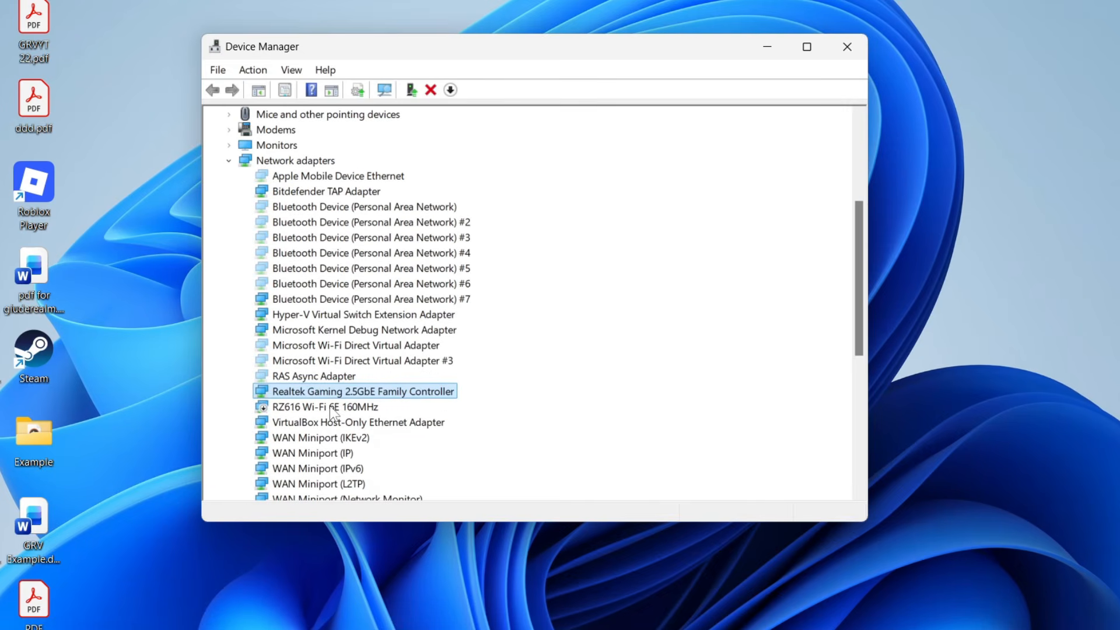
left_click(274, 407)
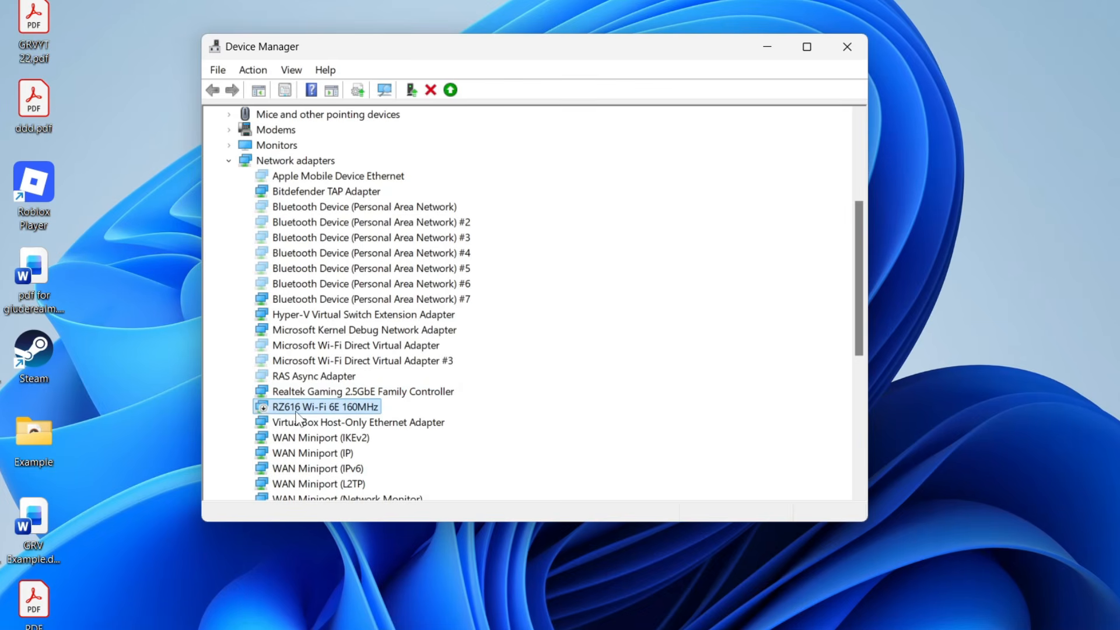
right_click(296, 412)
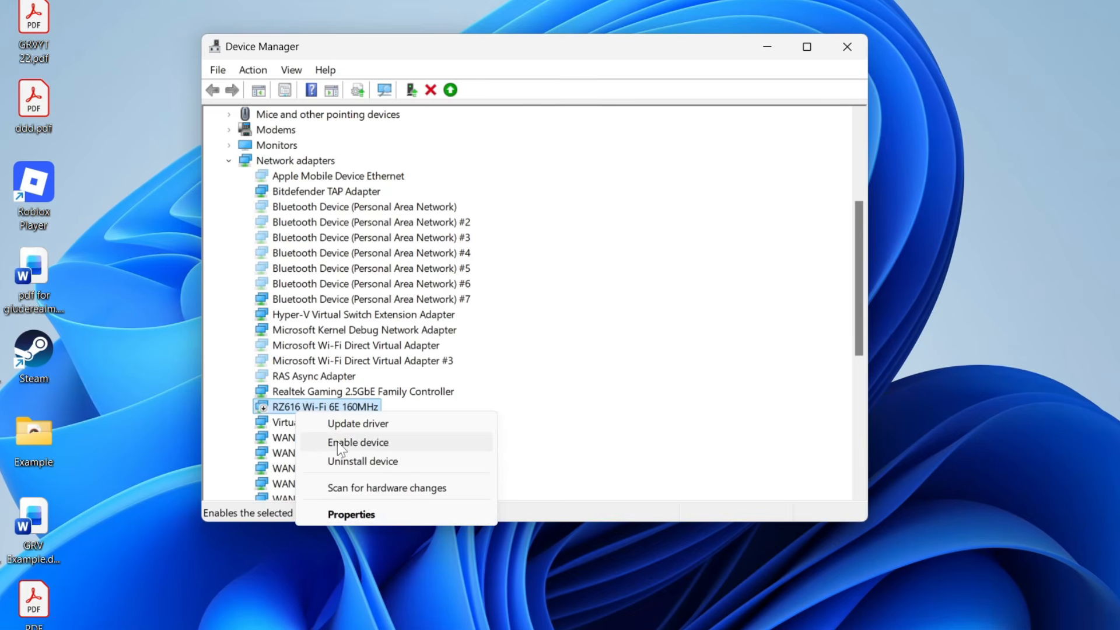
left_click(263, 420)
right_click(260, 424)
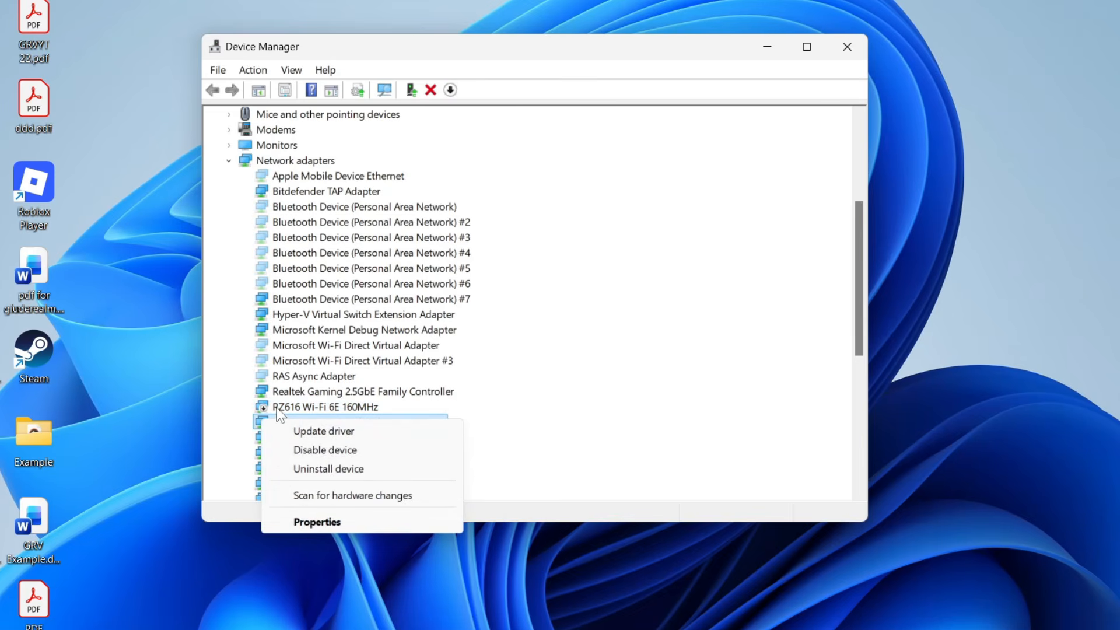
right_click(278, 409)
left_click(338, 437)
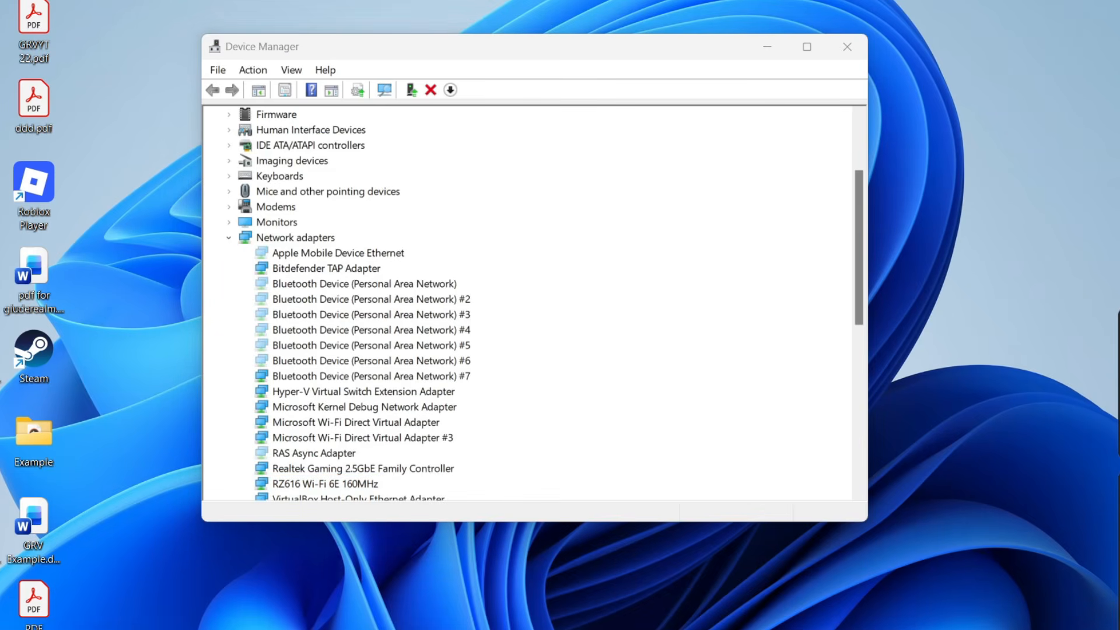
Check the Wi-Fi connection status on the Network & internet page of Windows Settings and close Settings
key("super")
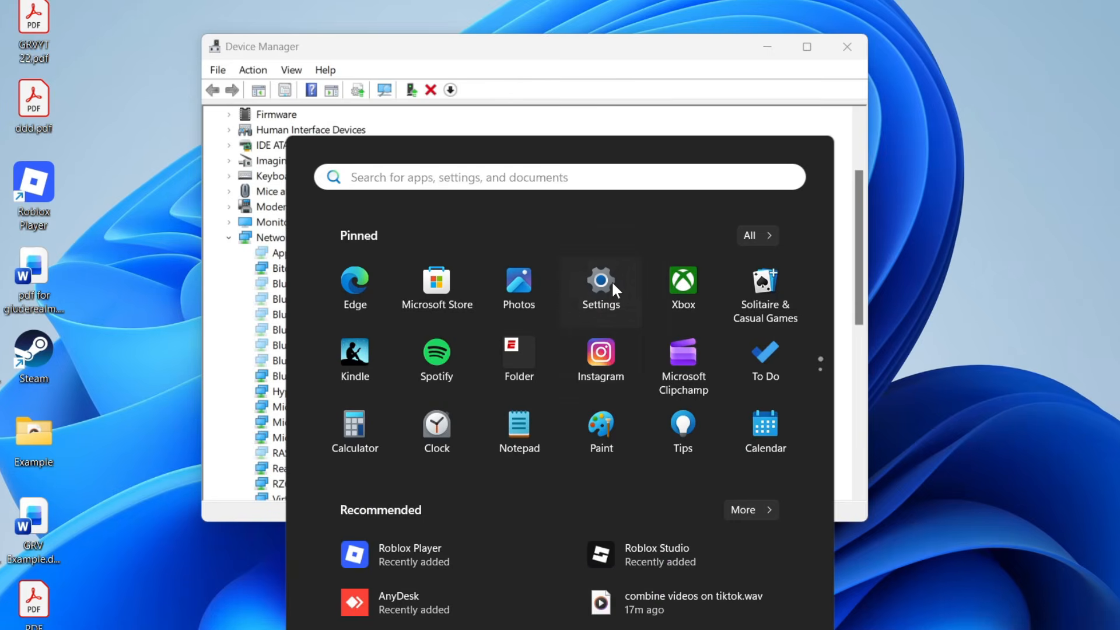
left_click(610, 283)
left_click(147, 293)
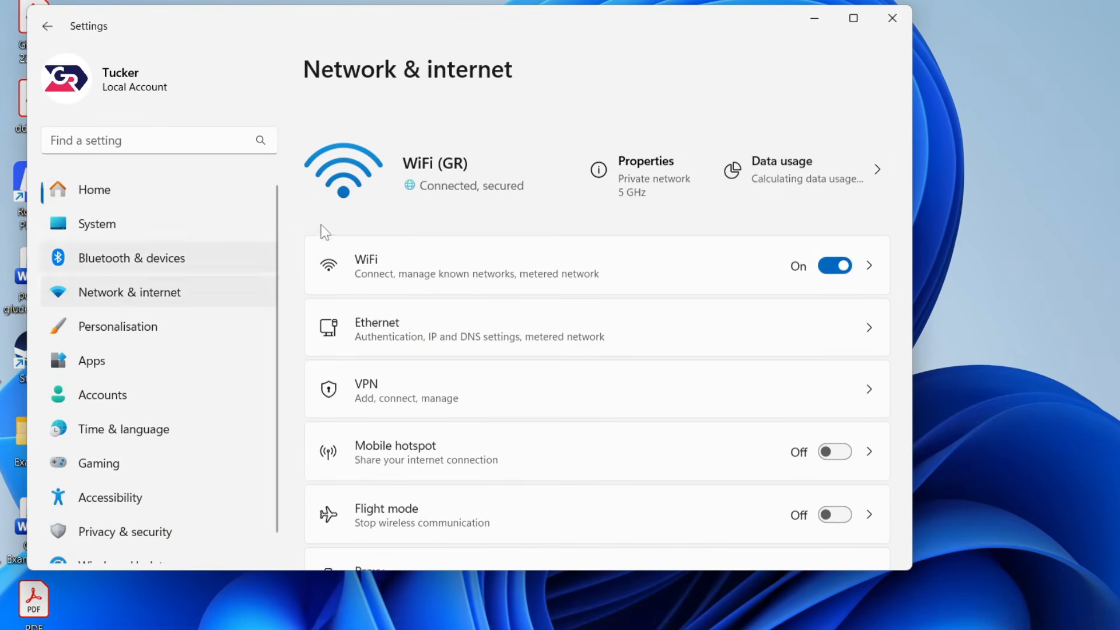
left_click(882, 26)
Run an automatic driver update search for the RZ616 Wi-Fi 6E 160MHz adapter and close the update wizard
scroll(285, 438, "down", 1)
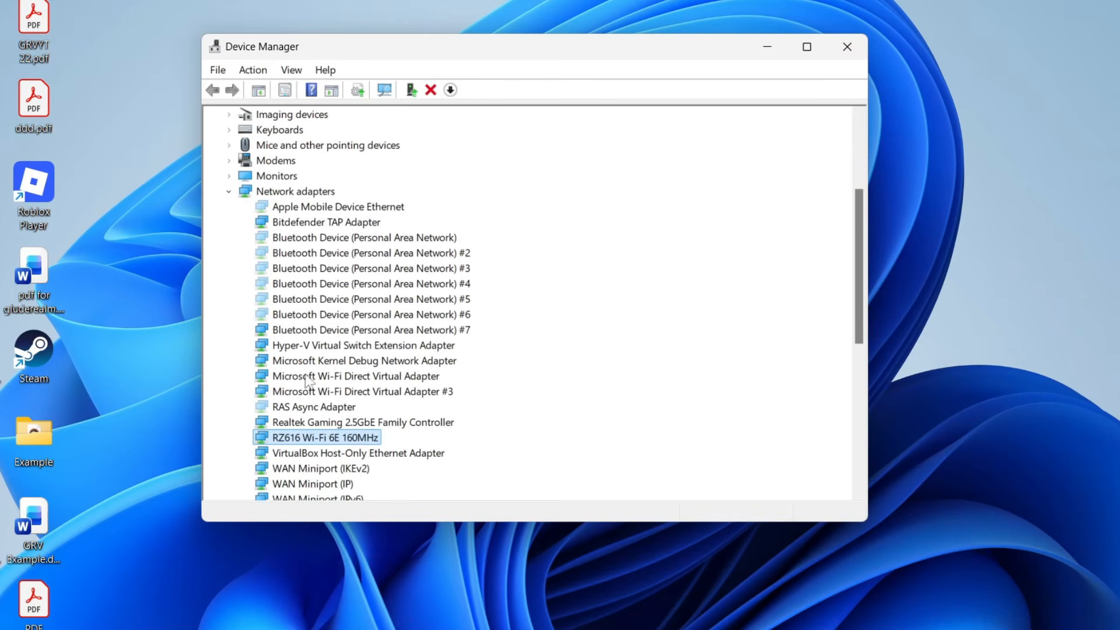
right_click(314, 435)
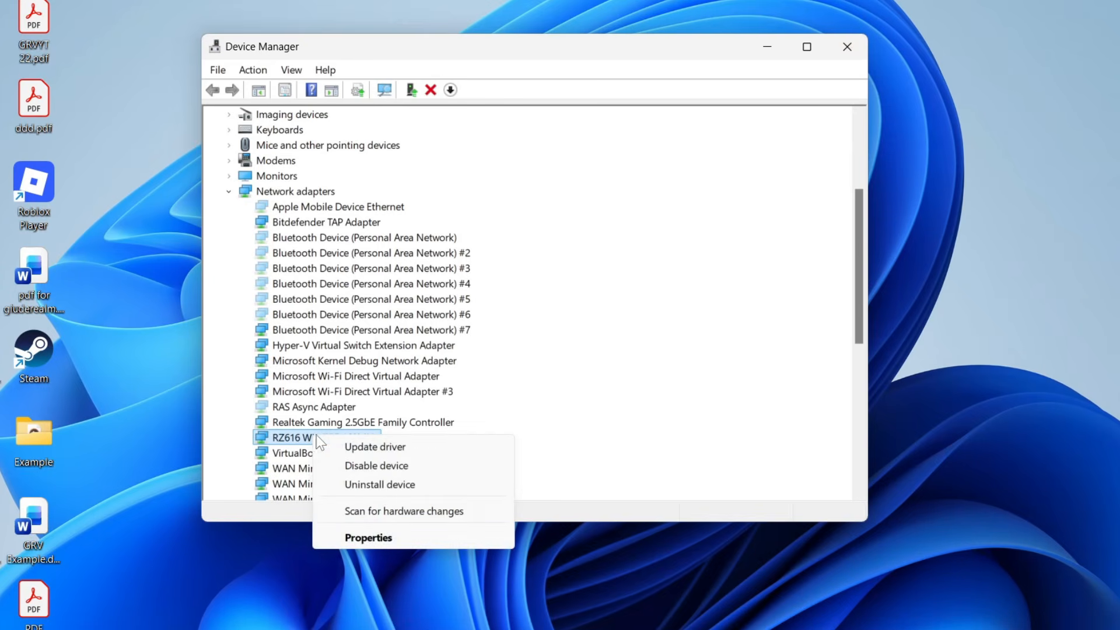
left_click(386, 450)
left_click(412, 233)
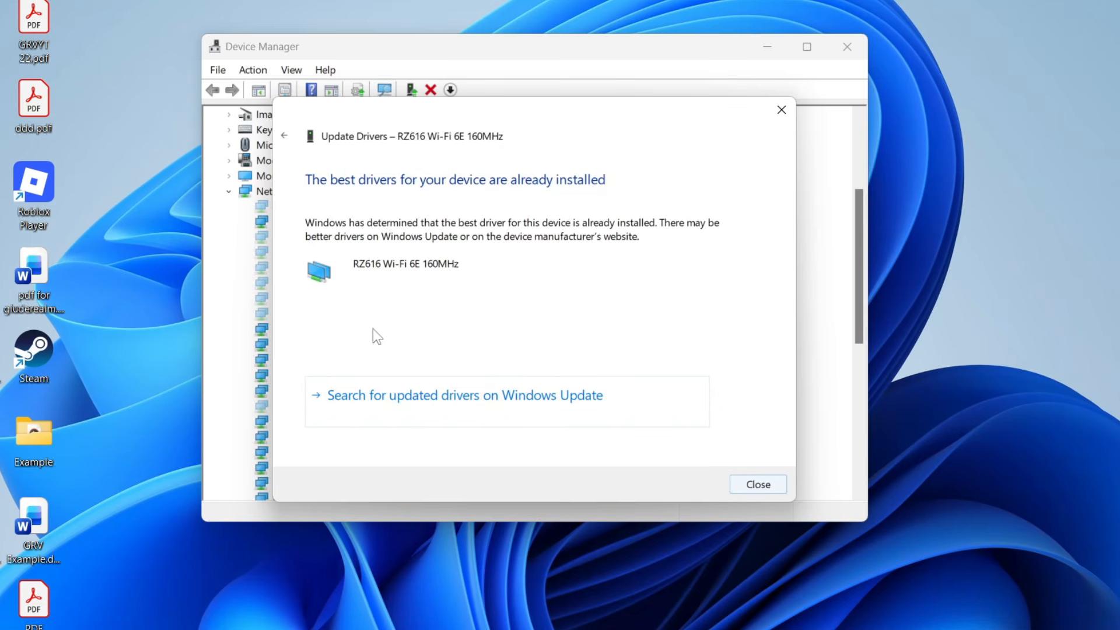
left_click(782, 110)
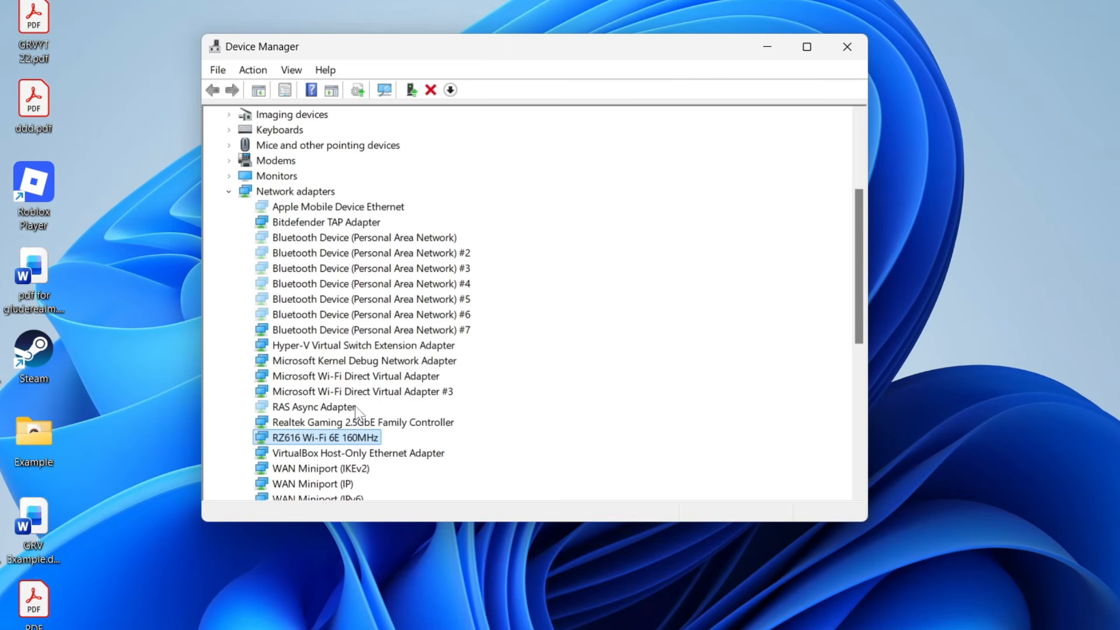
Uninstall the RZ616 Wi-Fi 6E 160MHz device without removing its driver, and bring up the PC's restart option
right_click(289, 438)
left_click(376, 496)
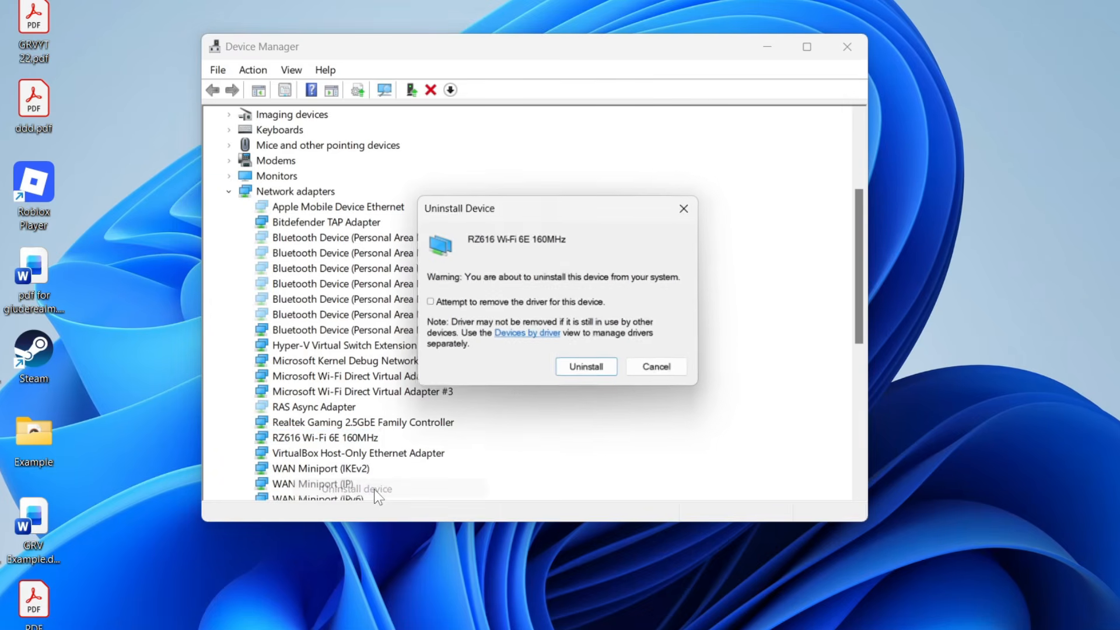
left_click(595, 369)
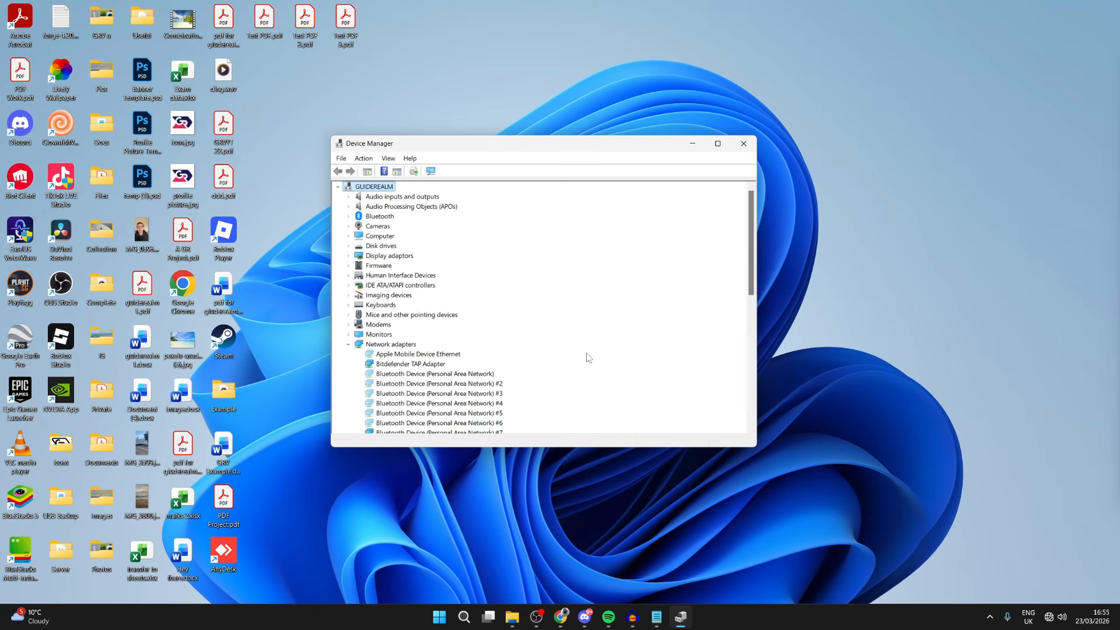
left_click(441, 623)
left_click(696, 580)
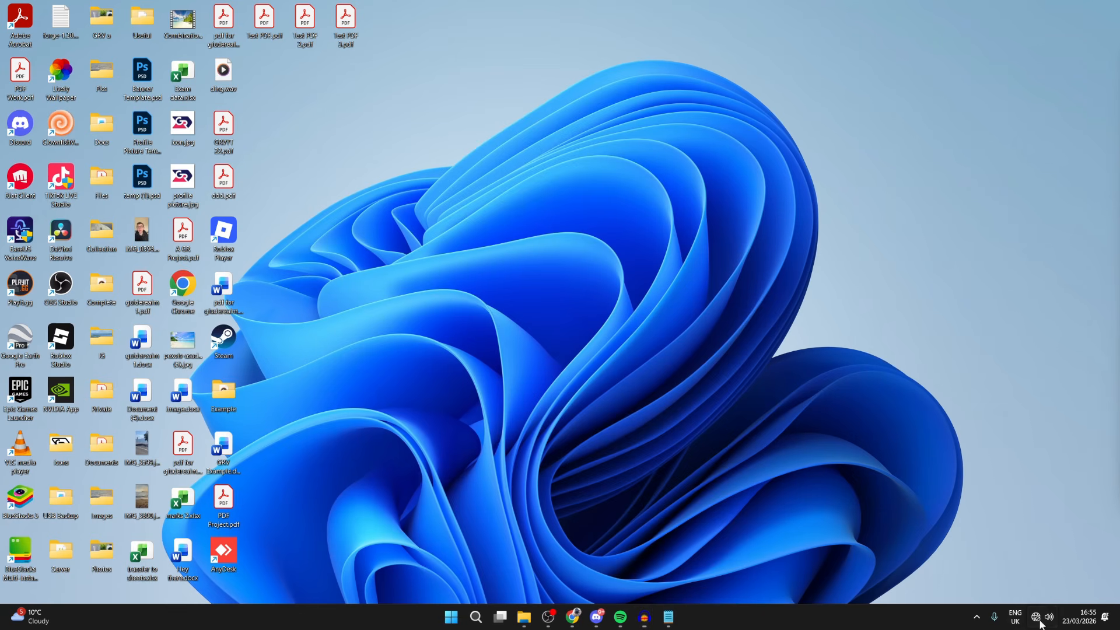
Check the Wi-Fi status in quick settings and on the Network & internet page of Windows Settings, and close Settings
left_click(1049, 617)
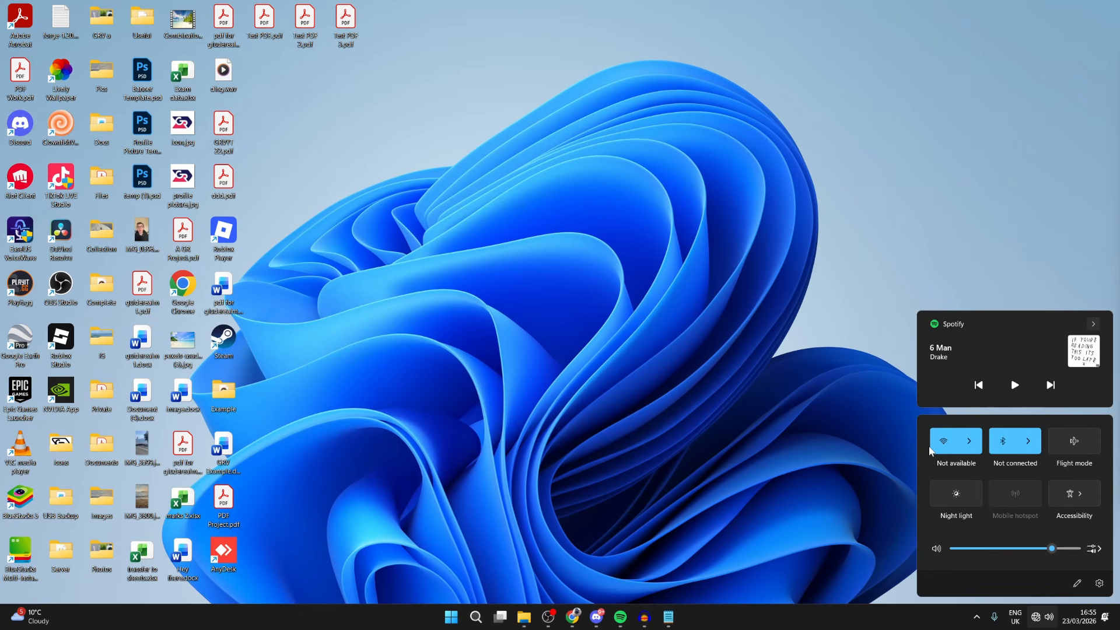
left_click(453, 618)
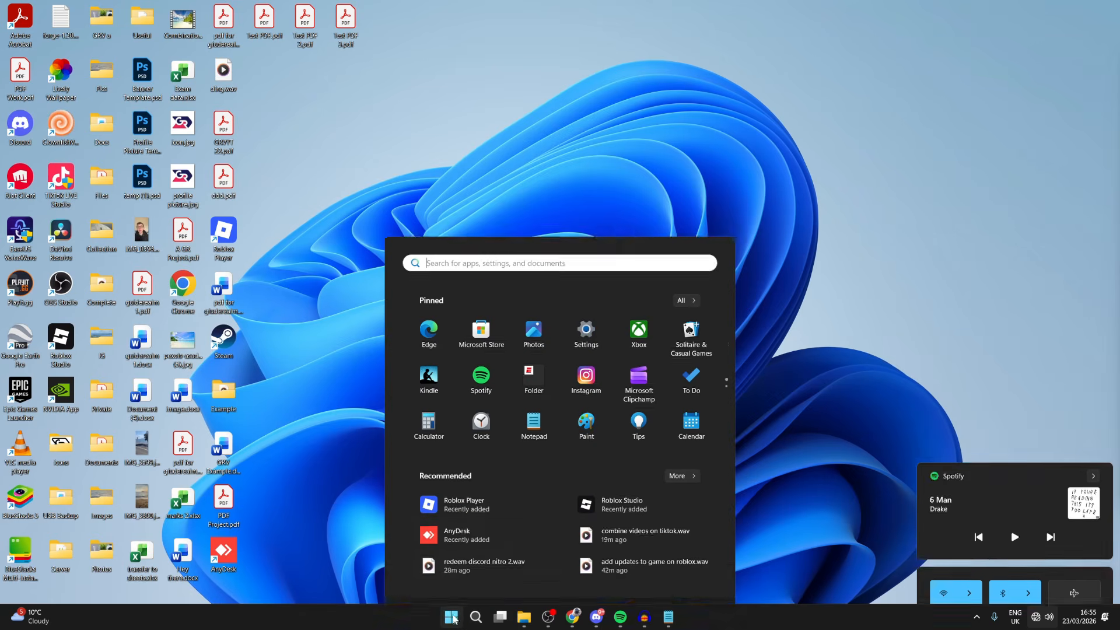
left_click(598, 298)
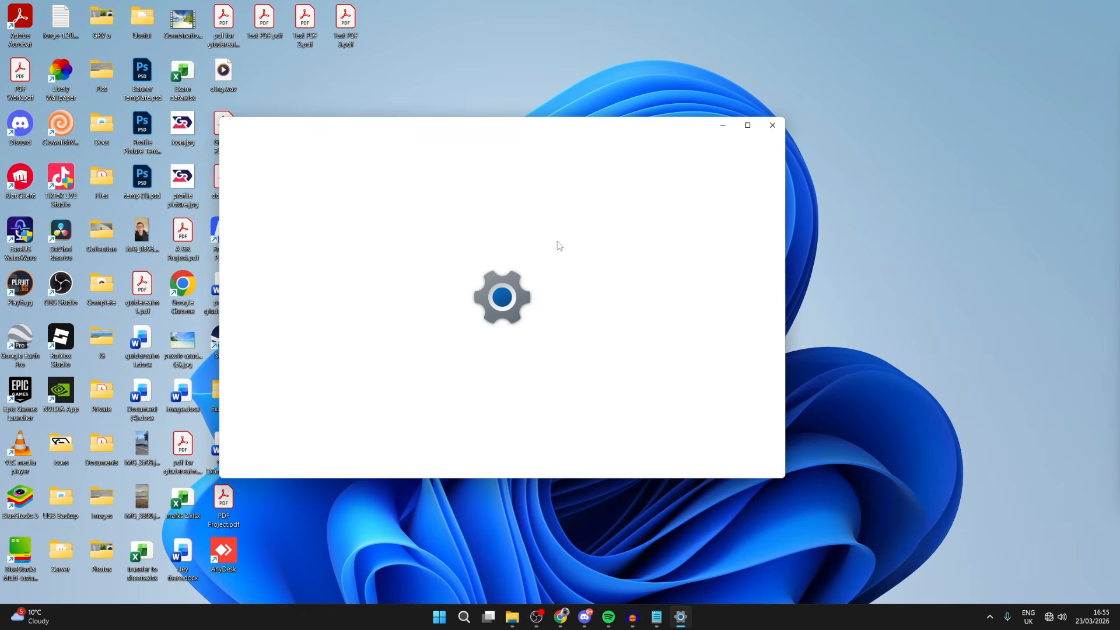
left_click(260, 300)
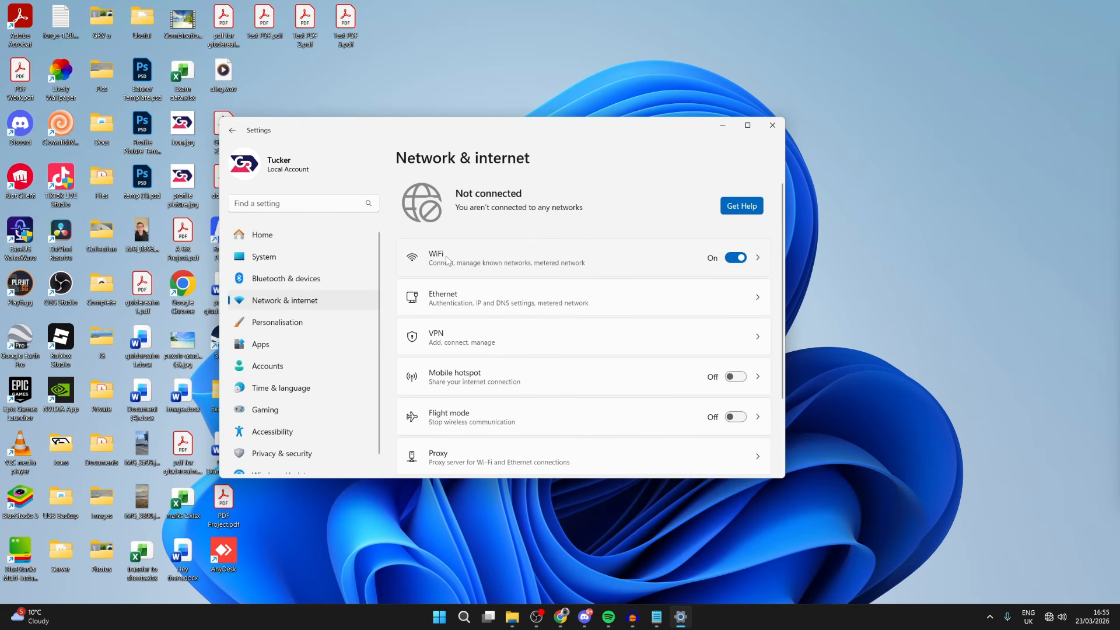
left_click(776, 130)
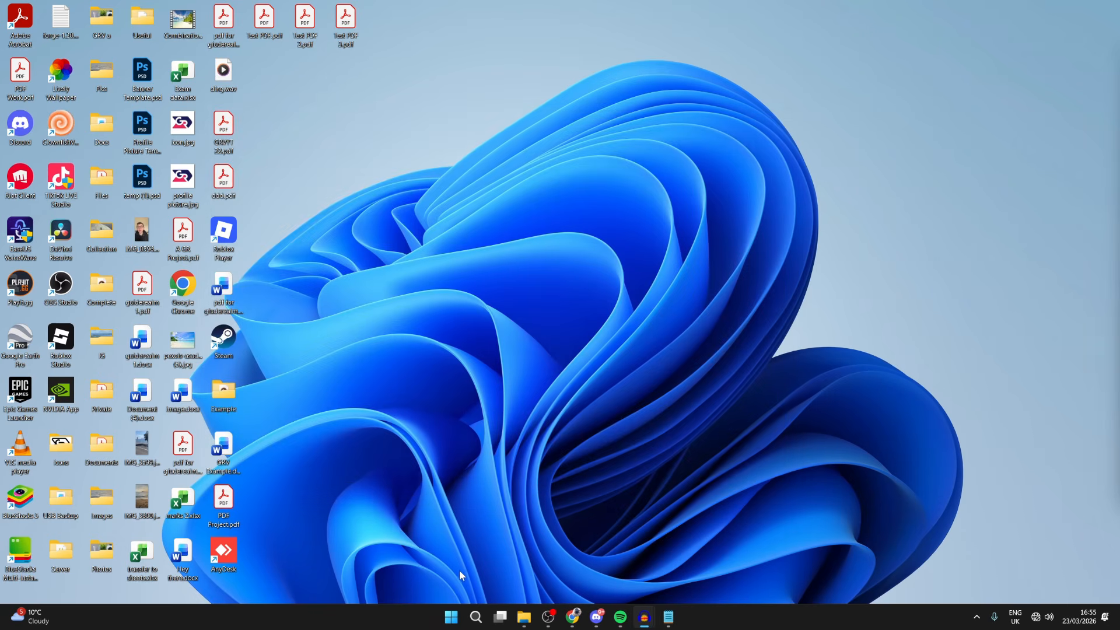
Run Network reset from the advanced network settings in Windows Settings and confirm resetting the network settings
left_click(451, 618)
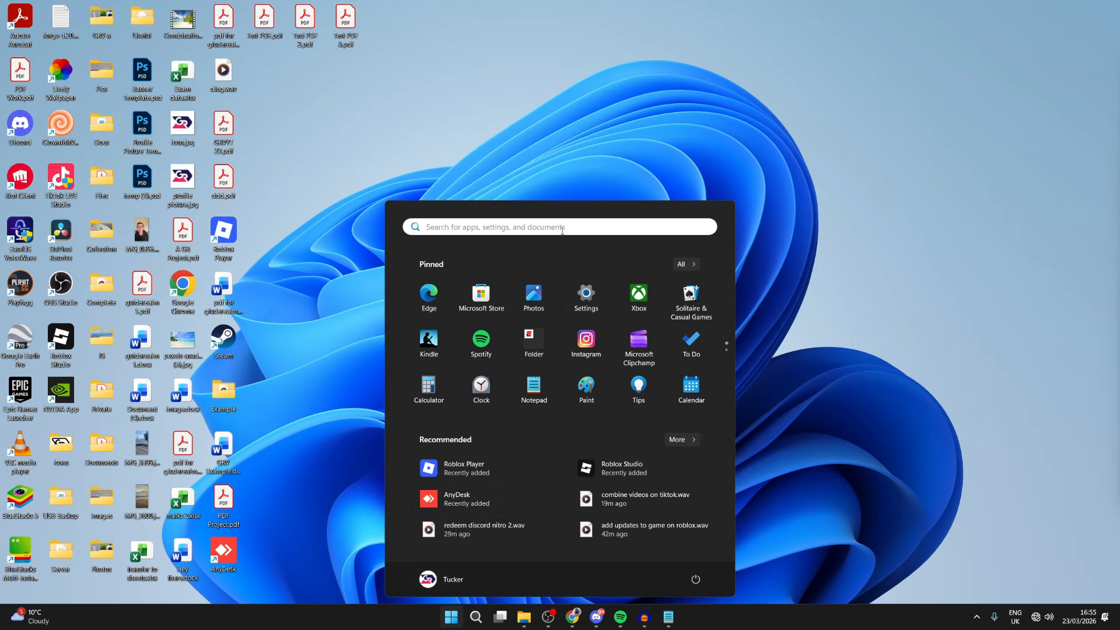
left_click(580, 297)
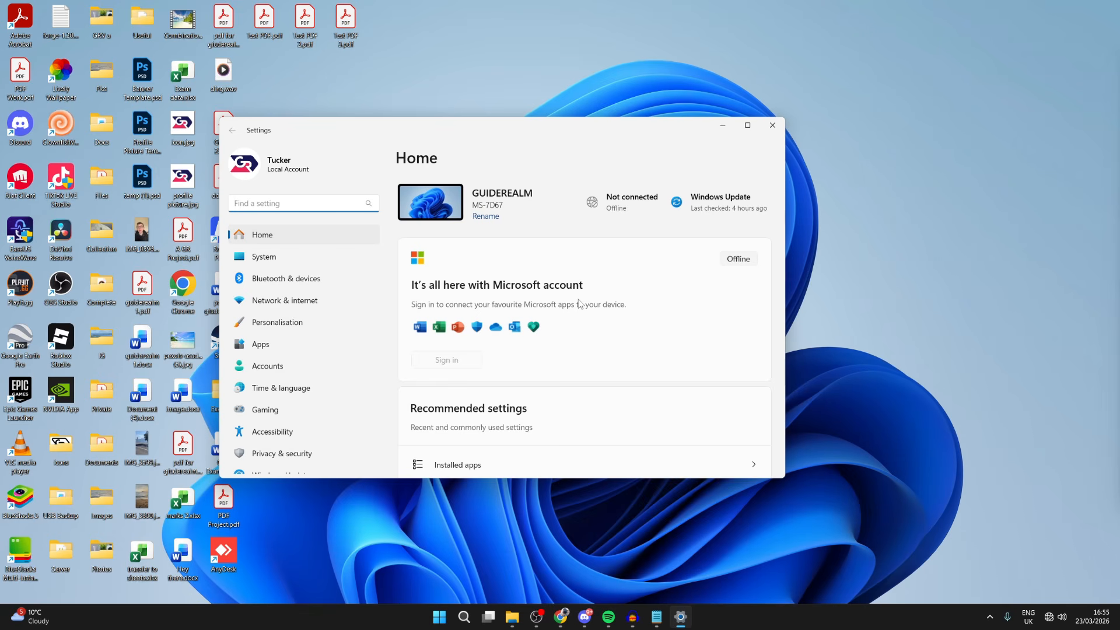
left_click(292, 301)
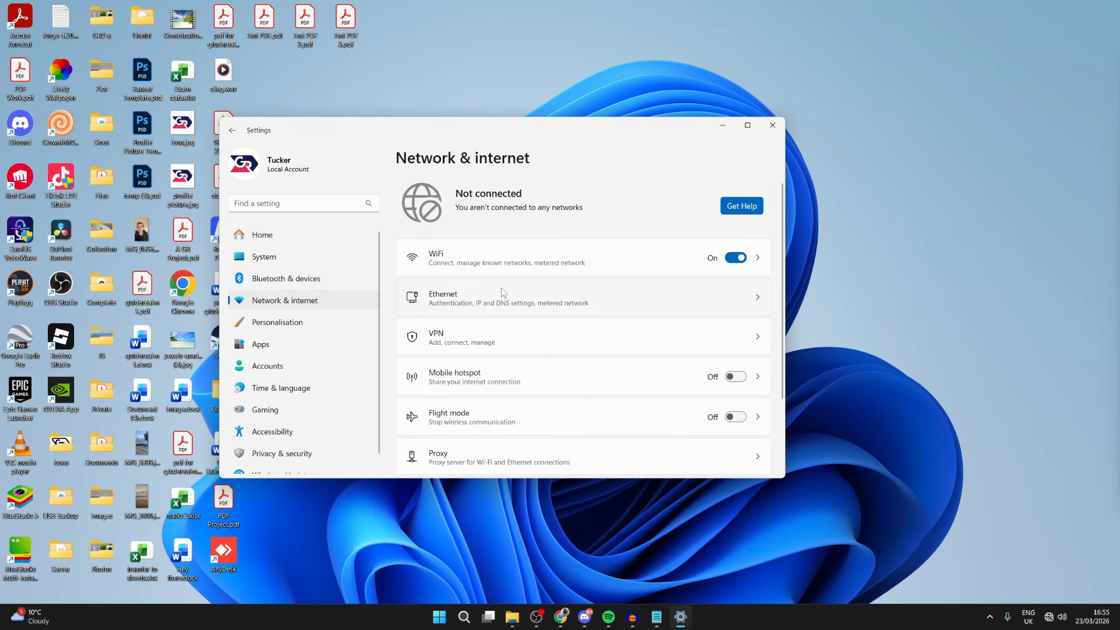
scroll(501, 288, "down", 3)
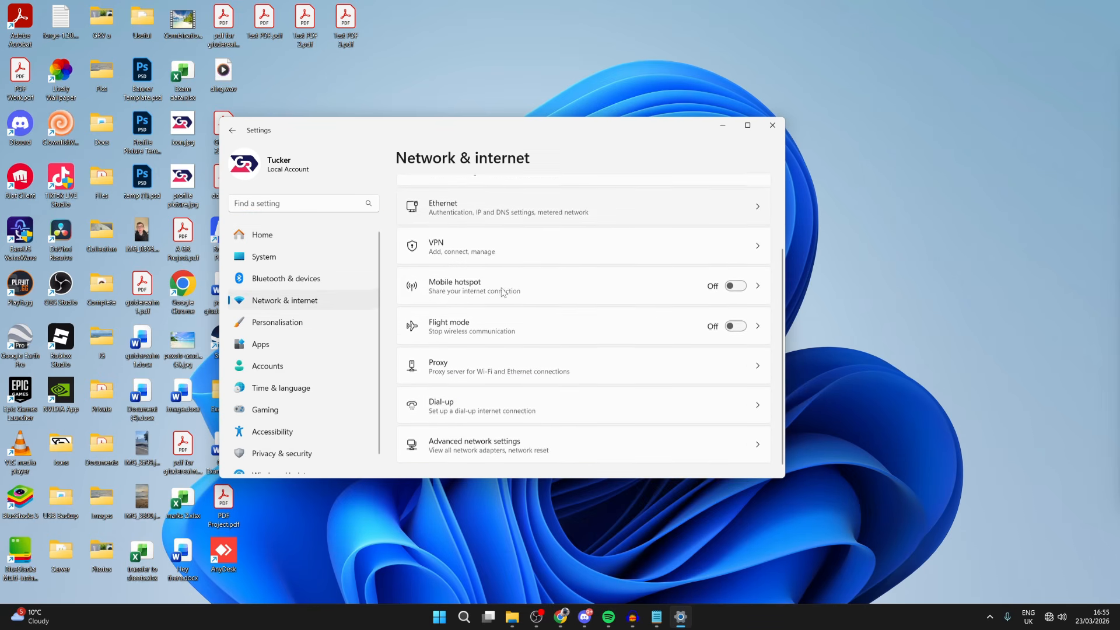
left_click(505, 443)
scroll(483, 301, "down", 1)
scroll(481, 301, "down", 3)
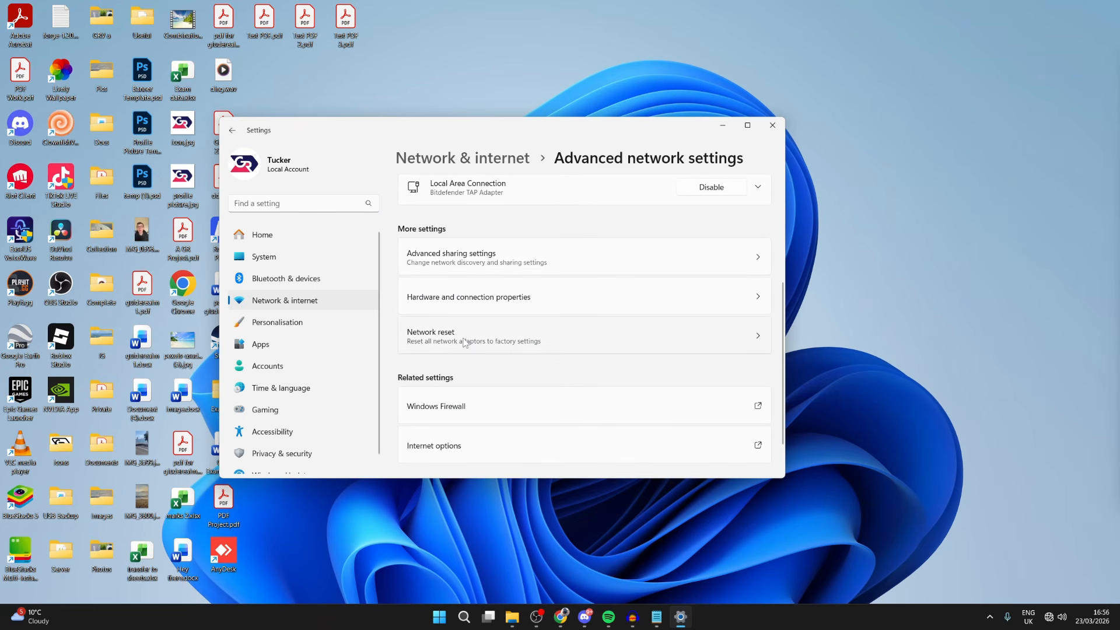
left_click(465, 342)
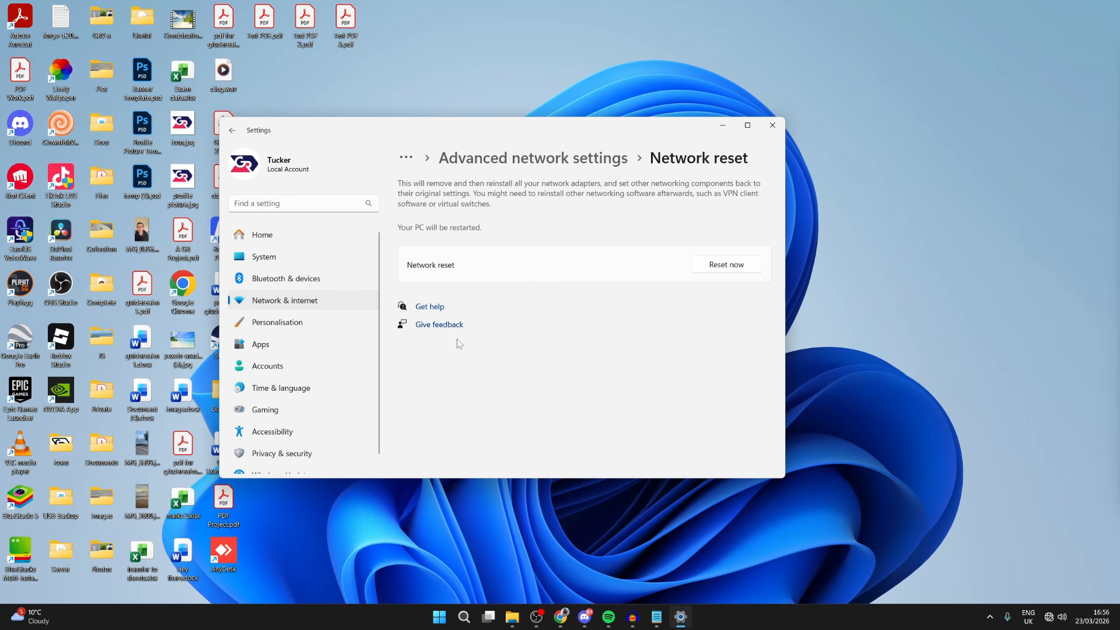
left_click(725, 266)
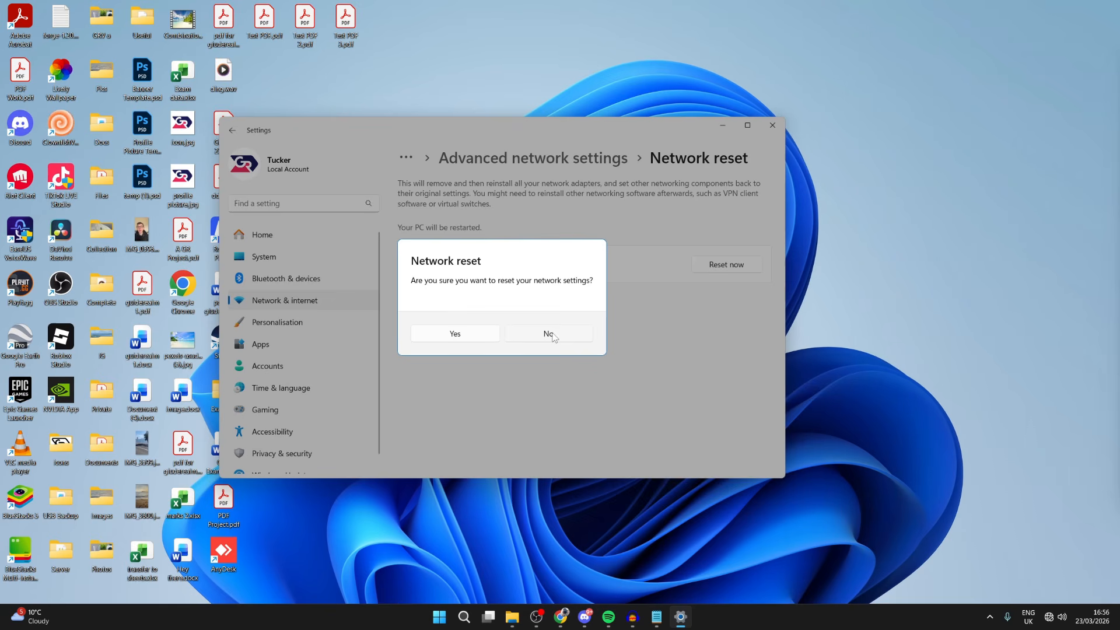
left_click(443, 332)
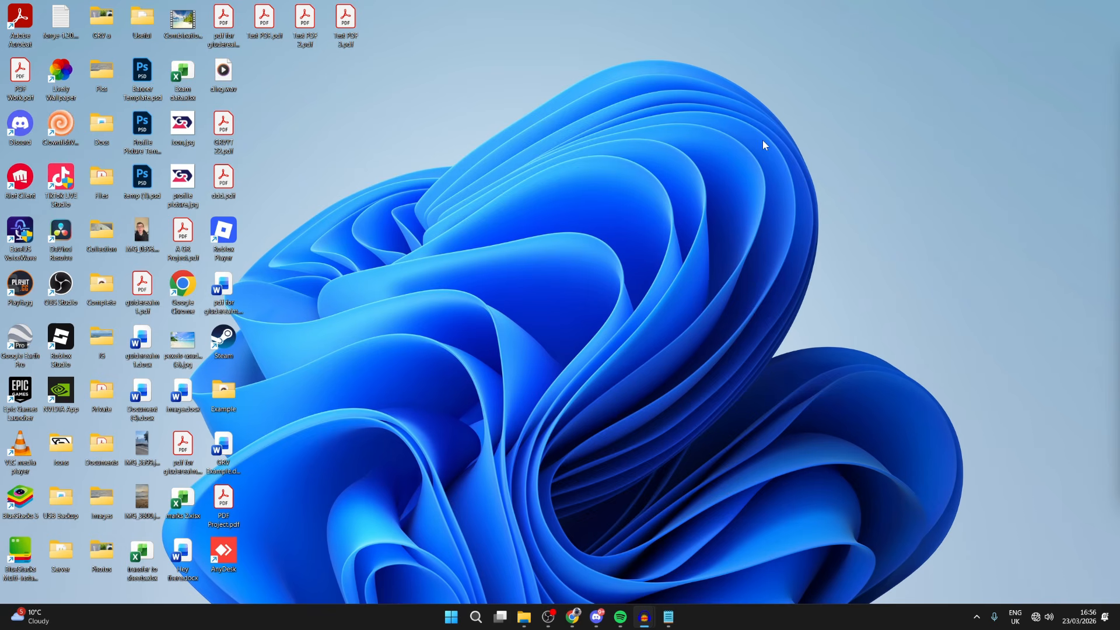
Recheck the Wi-Fi status in quick settings and on the Network & internet page of Windows Settings, and close Settings
left_click(1042, 617)
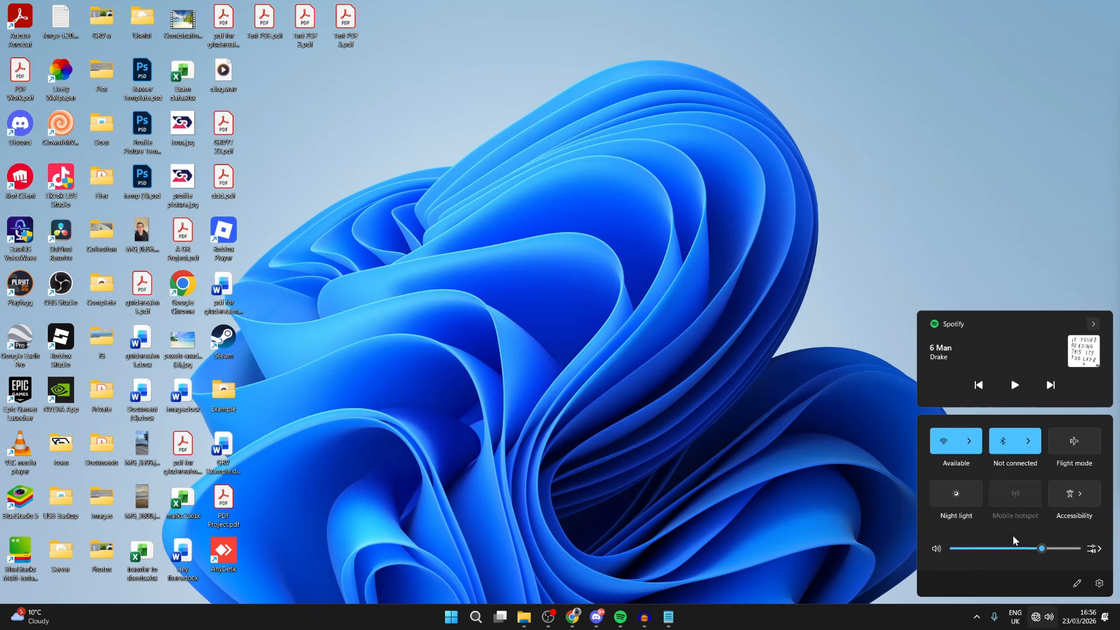
left_click(452, 616)
left_click(593, 297)
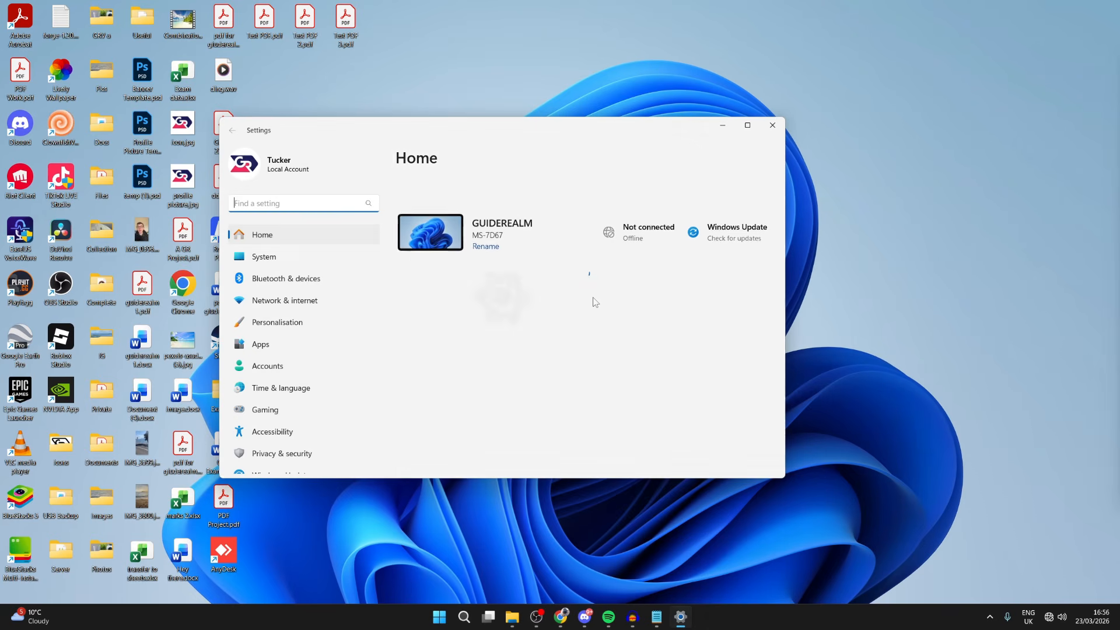
left_click(277, 300)
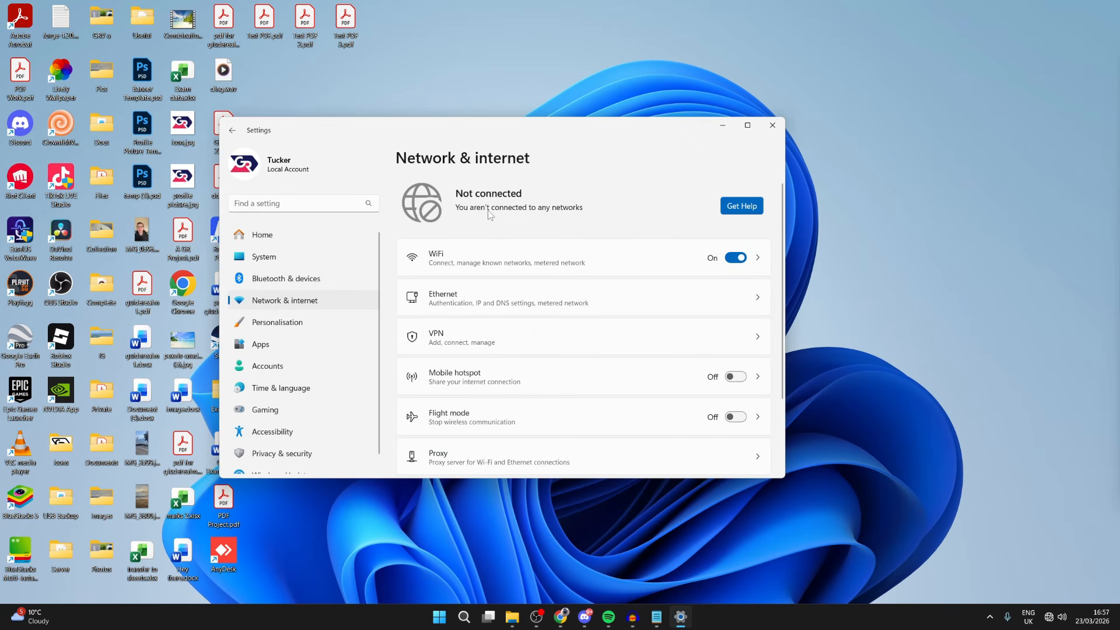
left_click(771, 129)
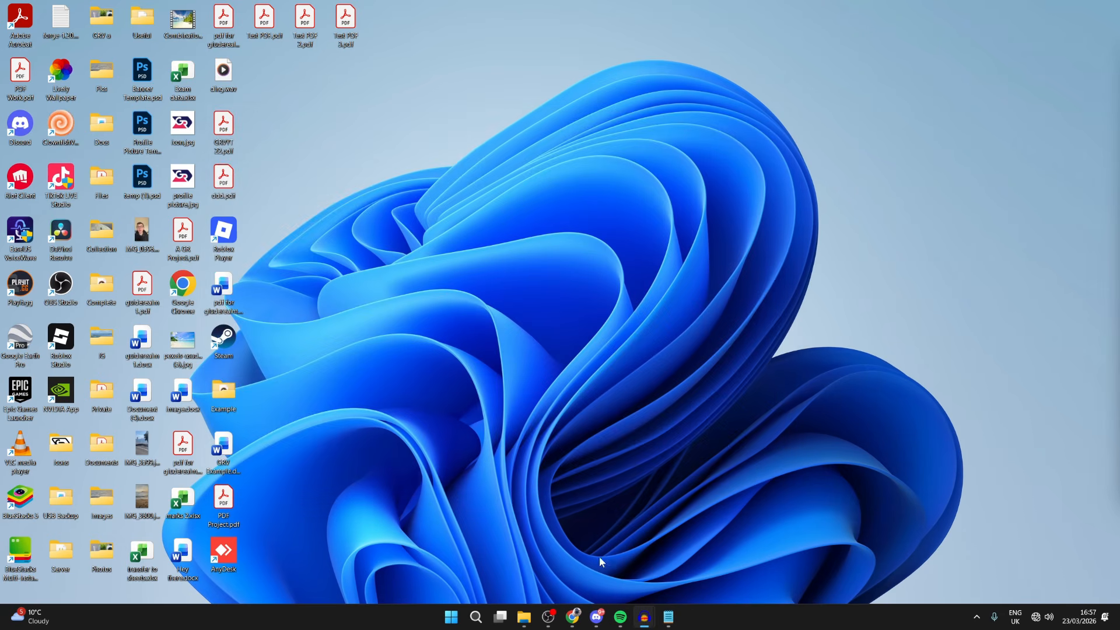
Open Command Prompt as administrator and run the system file scan with sfc /scannow
left_click(482, 618)
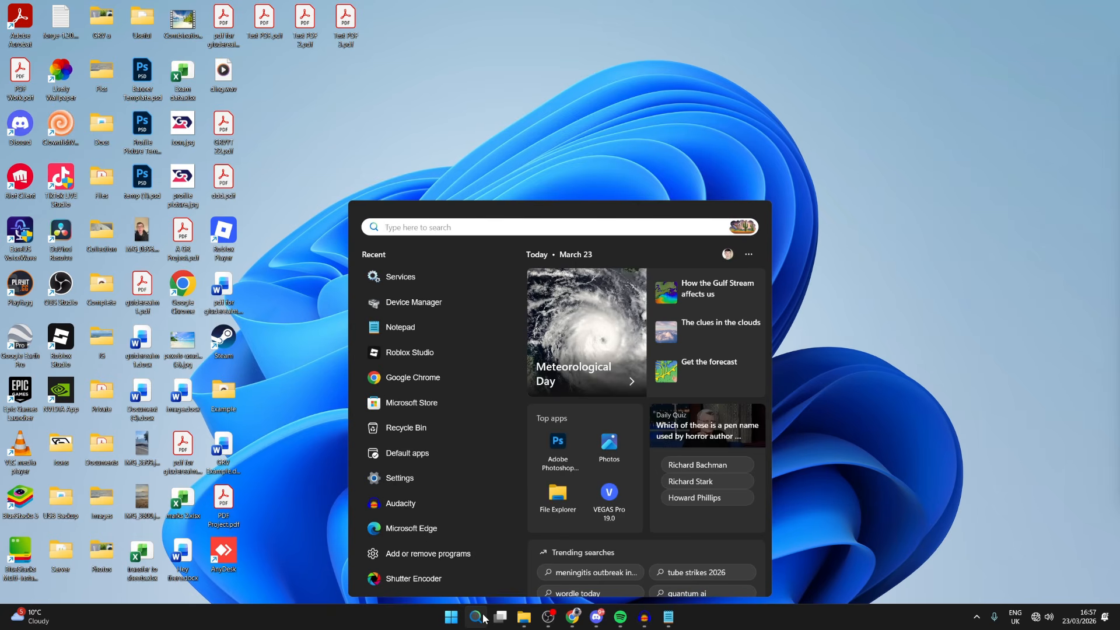
type("cmd")
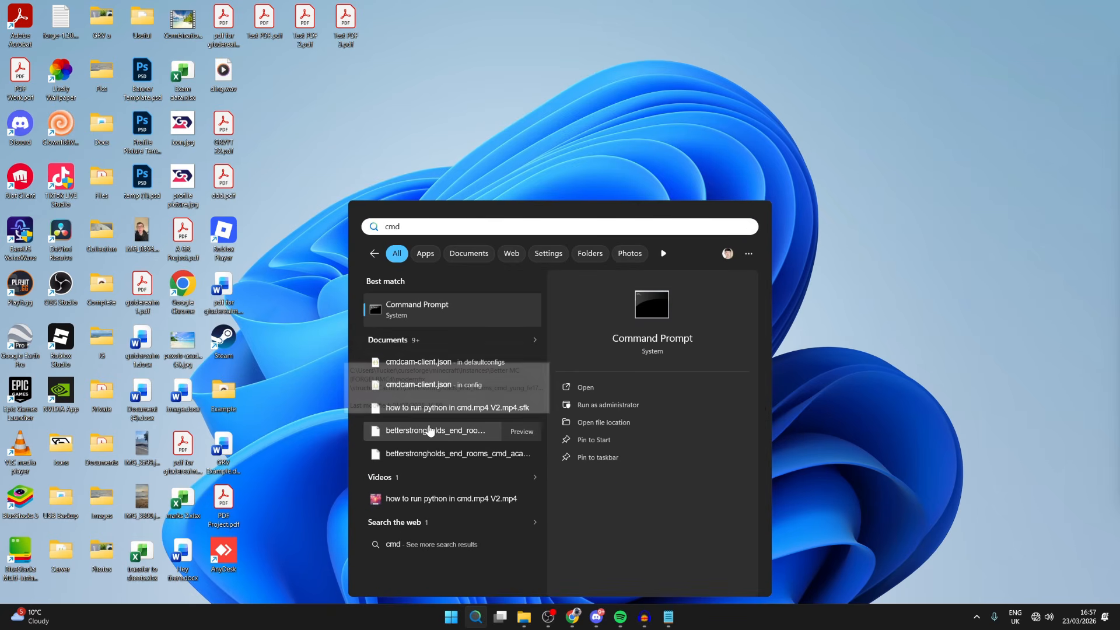
right_click(446, 312)
left_click(479, 330)
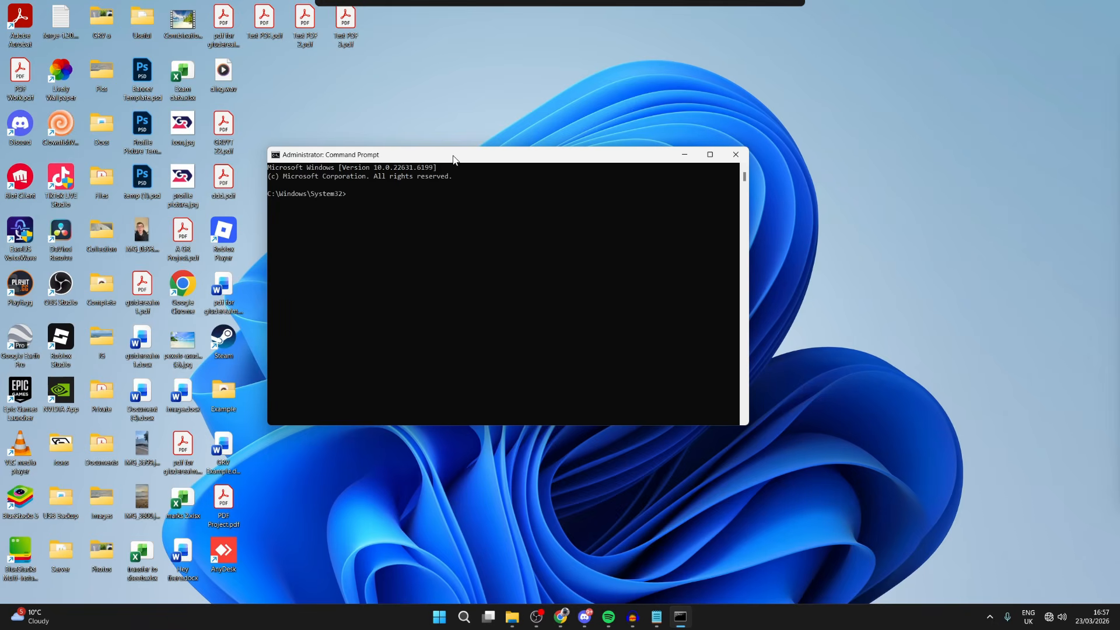
type("sf")
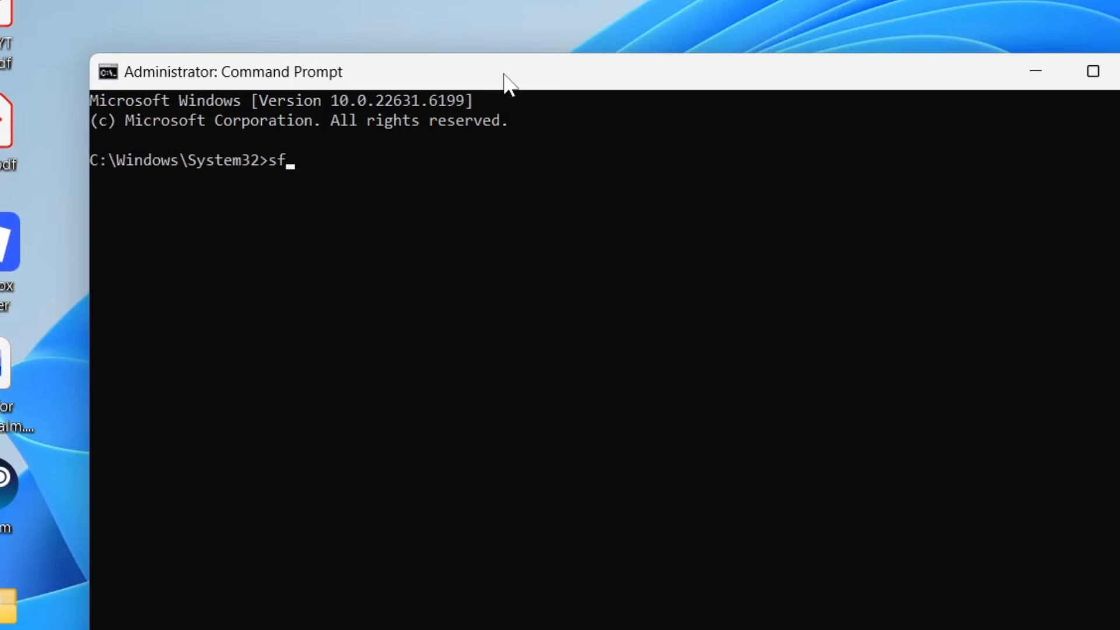
type("c /scannow")
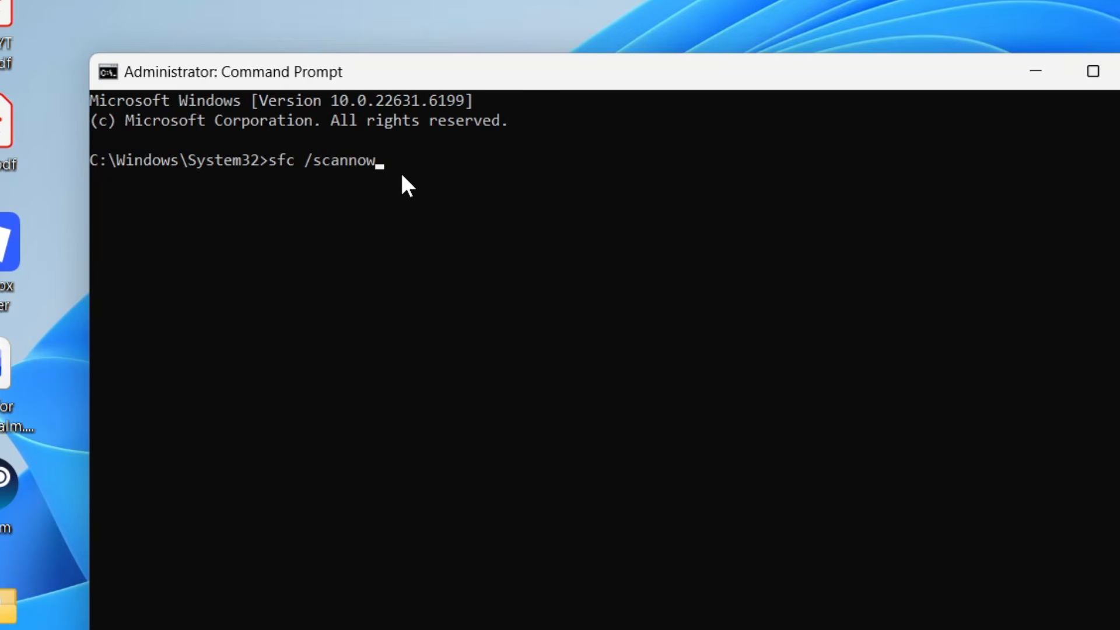
key("Return")
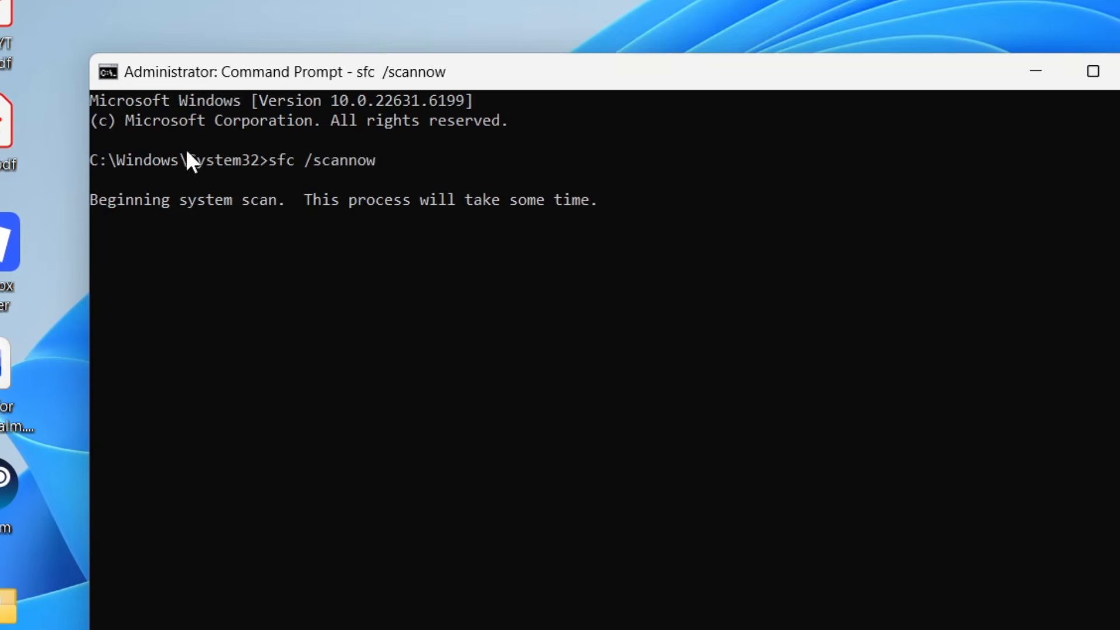